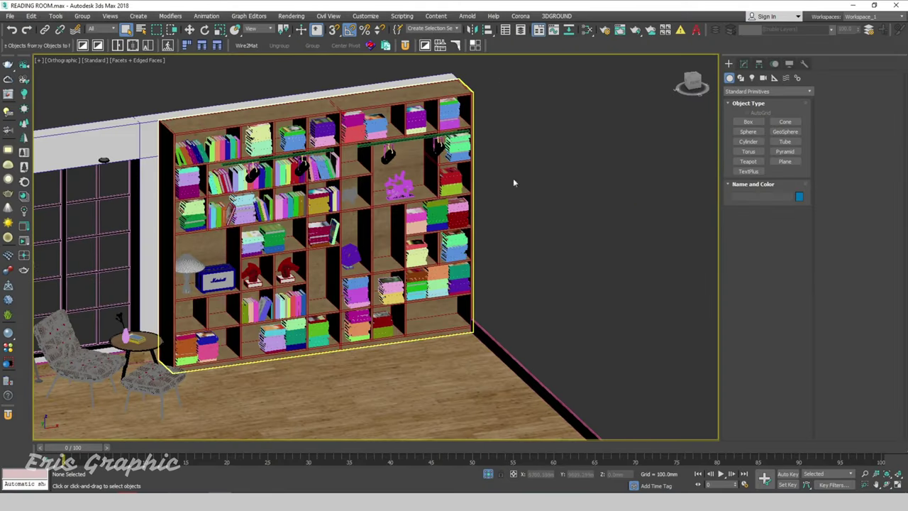
Step: Render the CoronaCamera001 view with Corona and shift the frame buffer window slightly left
key(F10)
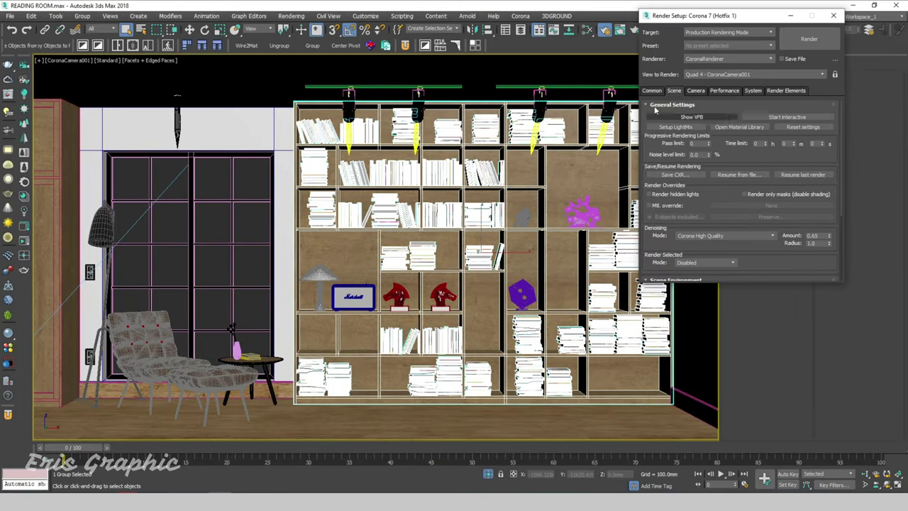
key(shift+q)
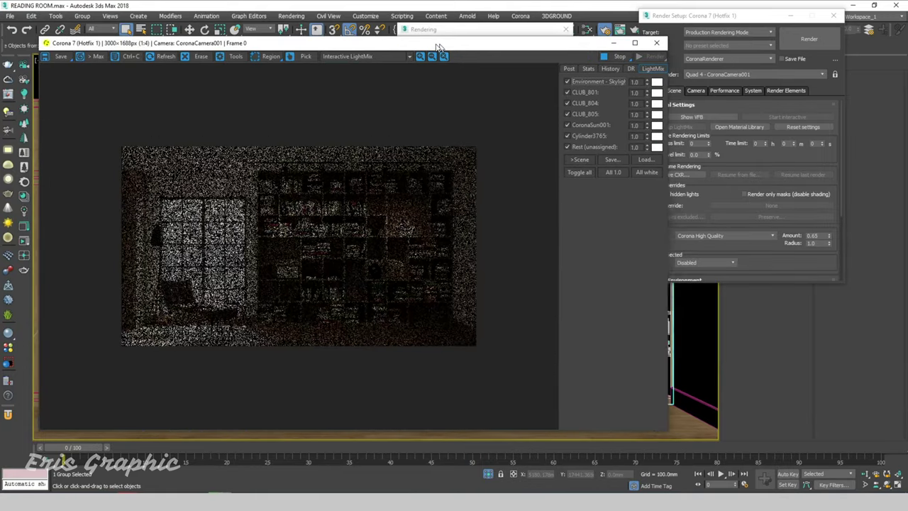
drag(439, 46, 419, 44)
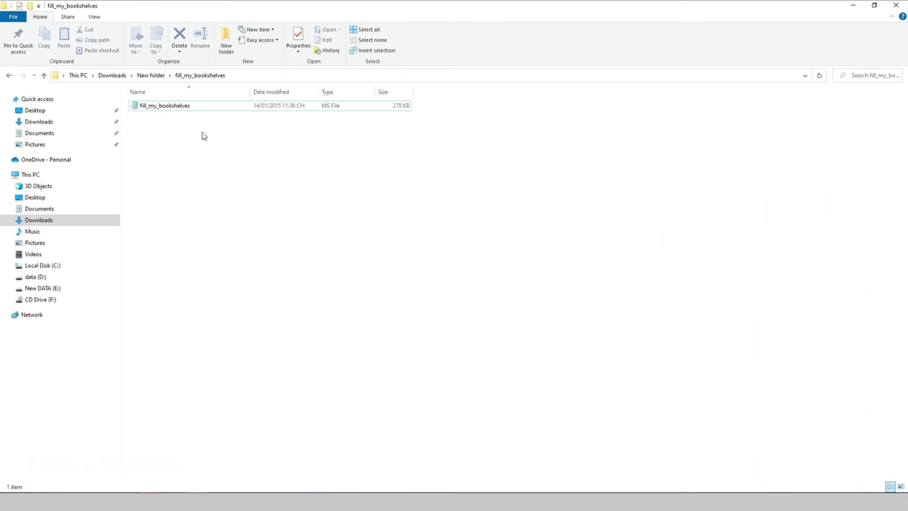
Step: Copy the fill_my_bookshelves script file
click(178, 106)
right_click(180, 106)
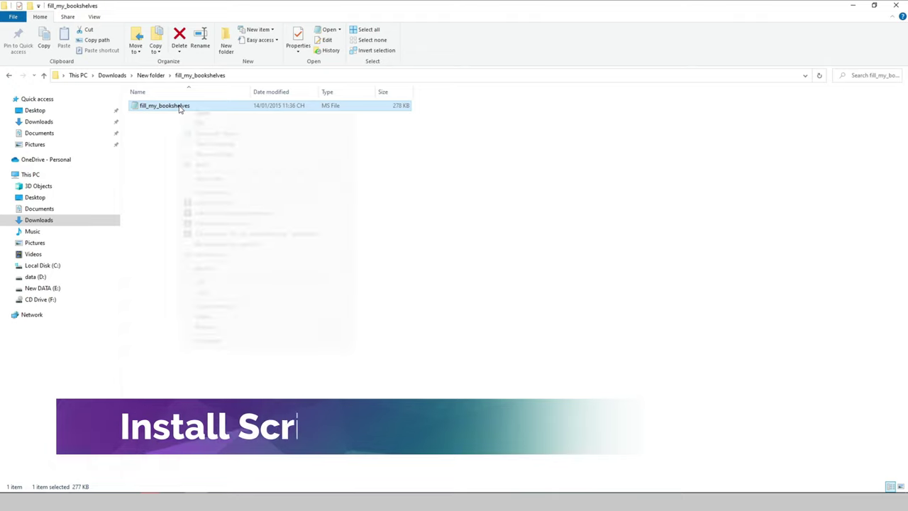
click(202, 293)
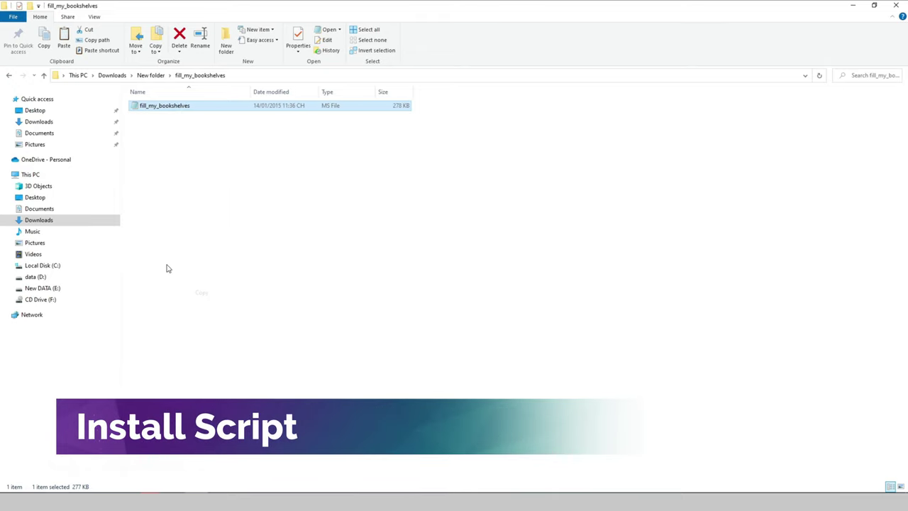
click(253, 242)
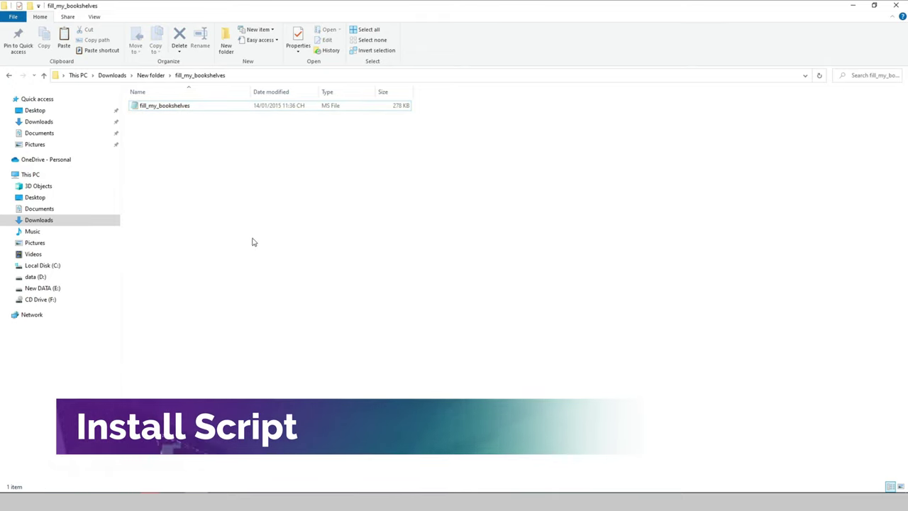
Step: Paste it into C:\Program Files\Autodesk\3ds Max 2018\scripts
click(61, 266)
double_click(172, 186)
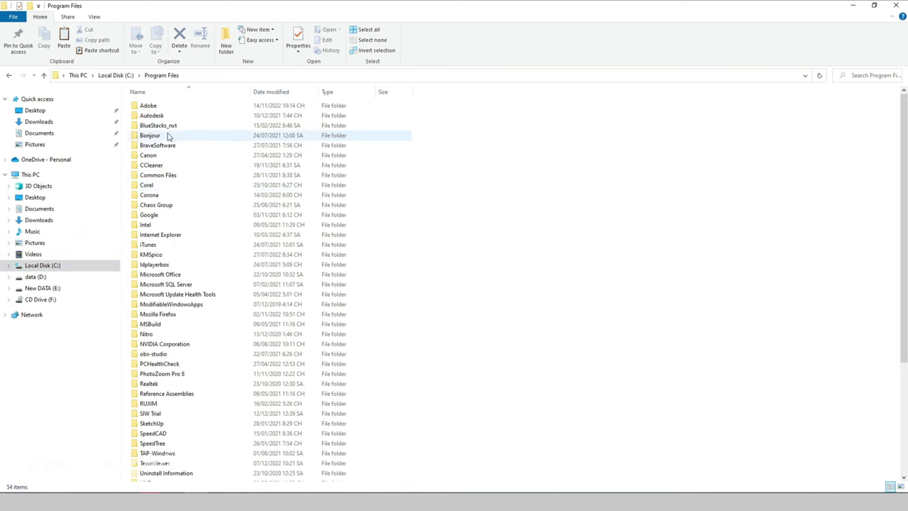
click(168, 118)
double_click(168, 118)
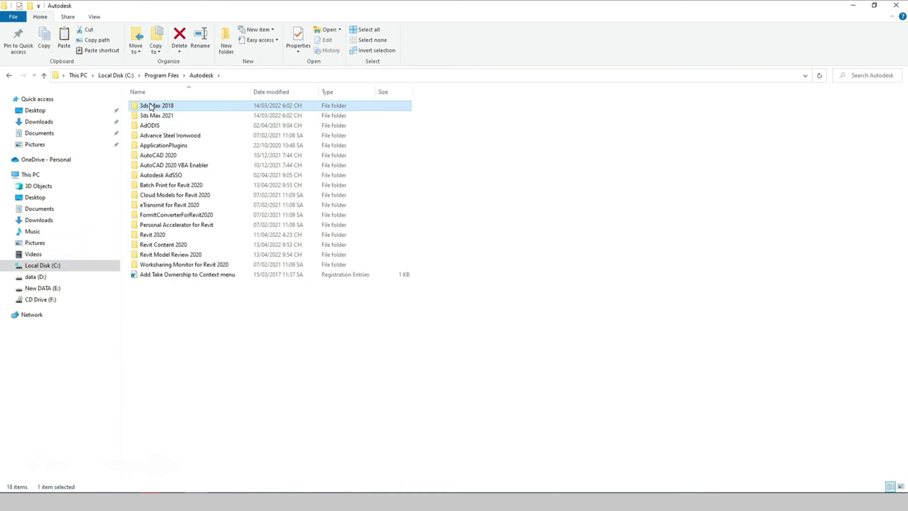
double_click(160, 105)
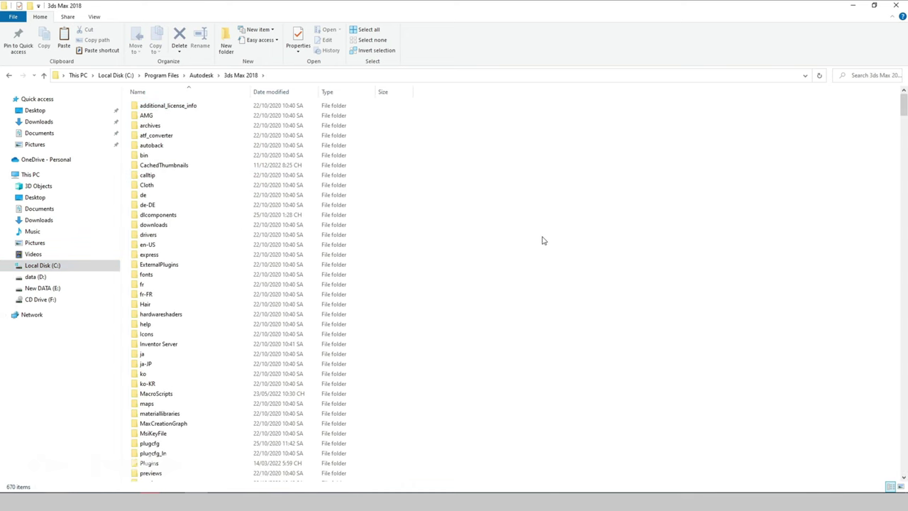
key(s)
double_click(152, 133)
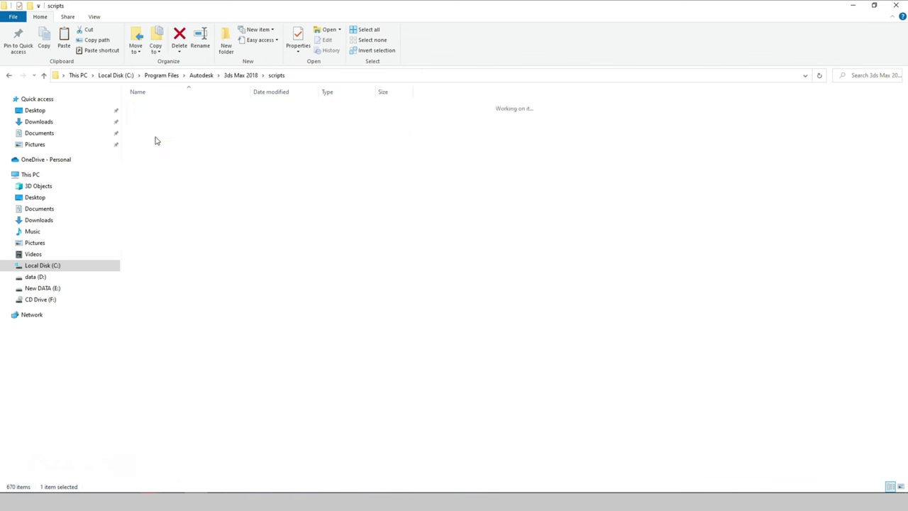
right_click(618, 222)
click(639, 287)
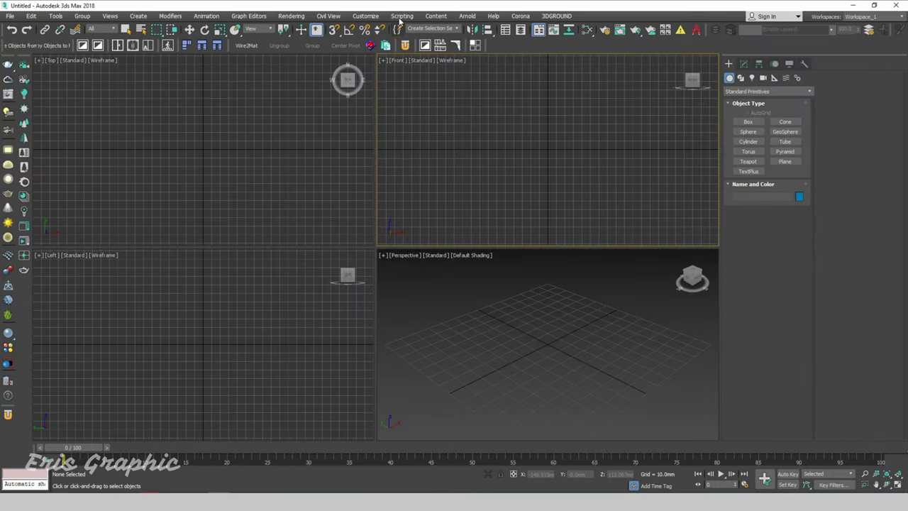
Step: Run fill_my_bookshelves through Scripting > Run Script and move its window right
click(401, 16)
click(414, 137)
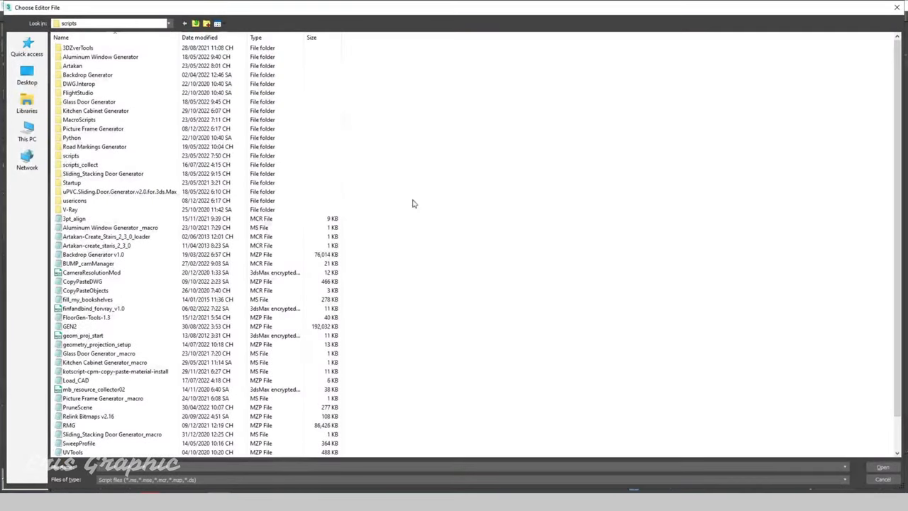
text(f)
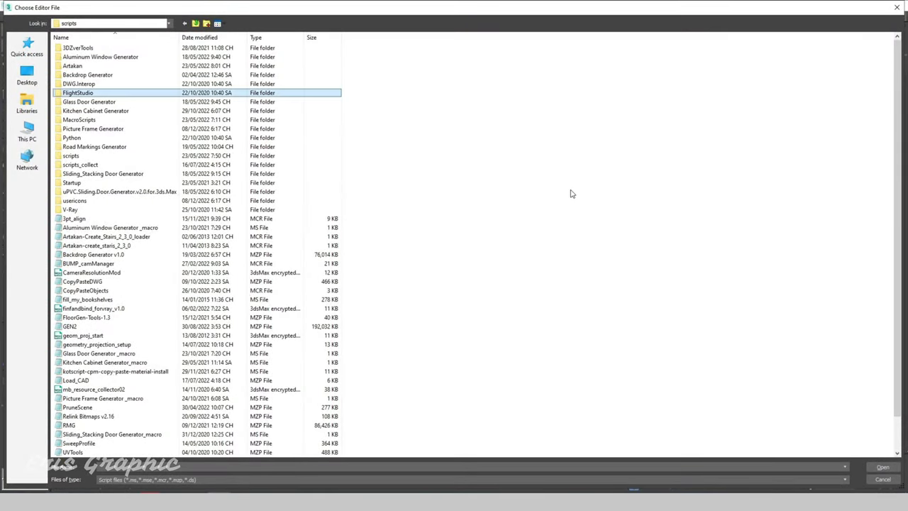
text(i)
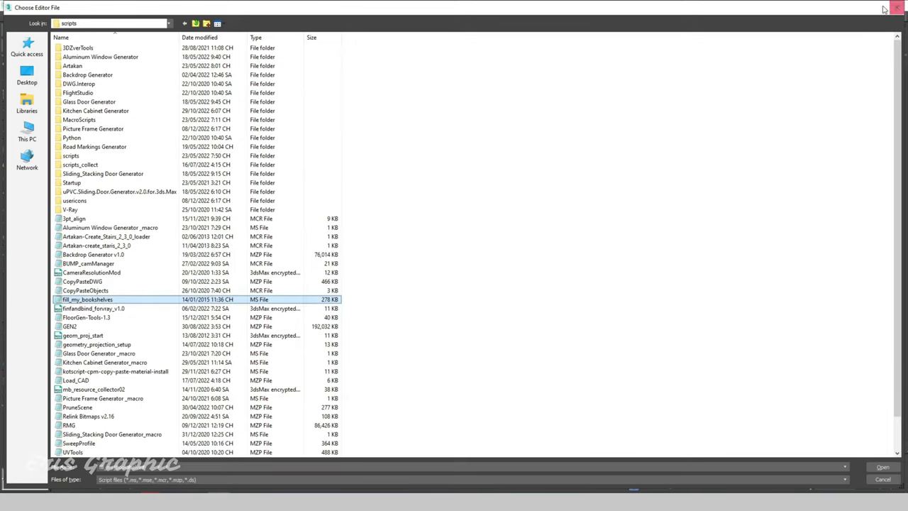
double_click(773, 12)
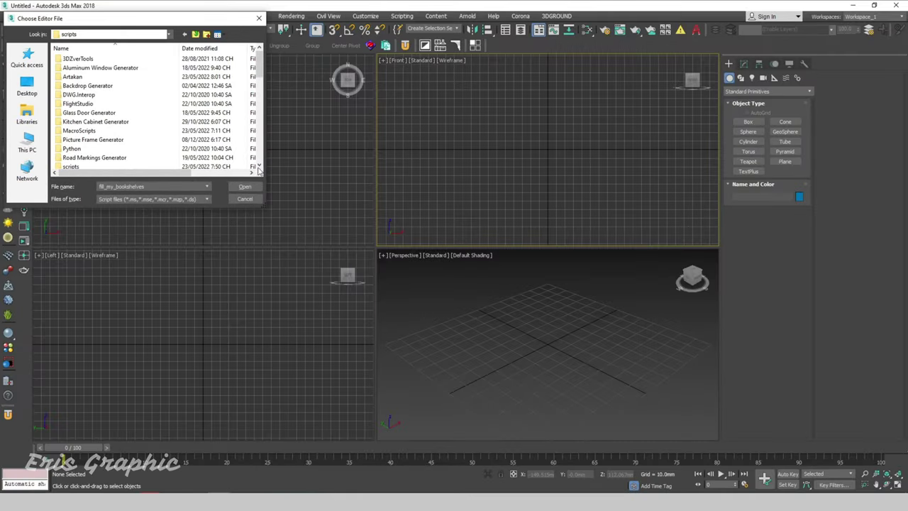
click(244, 185)
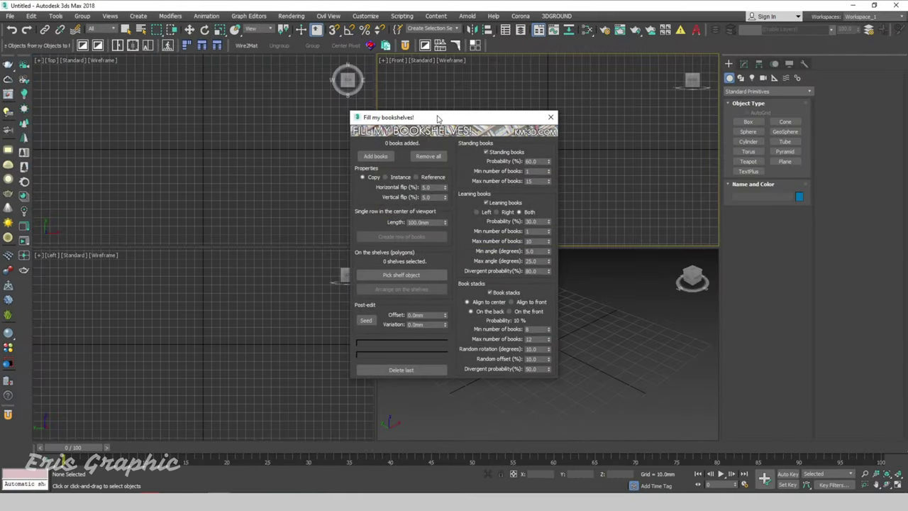
drag(437, 118, 558, 107)
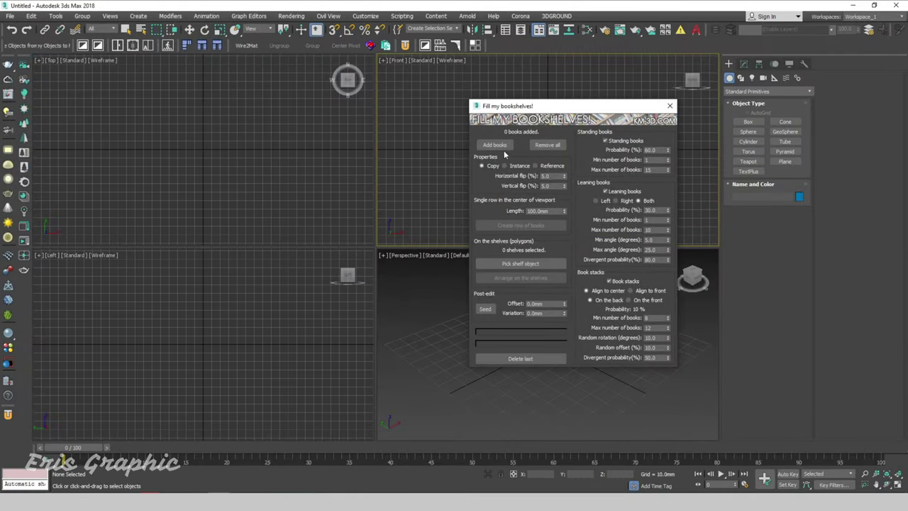
Step: Close the script window and reset the pivots of all books using Affect Pivot Only
click(670, 107)
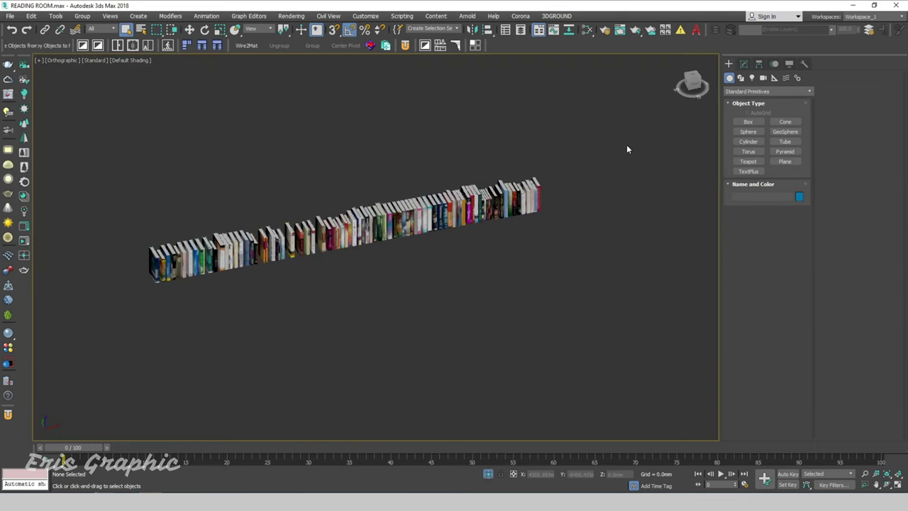
drag(627, 146, 134, 331)
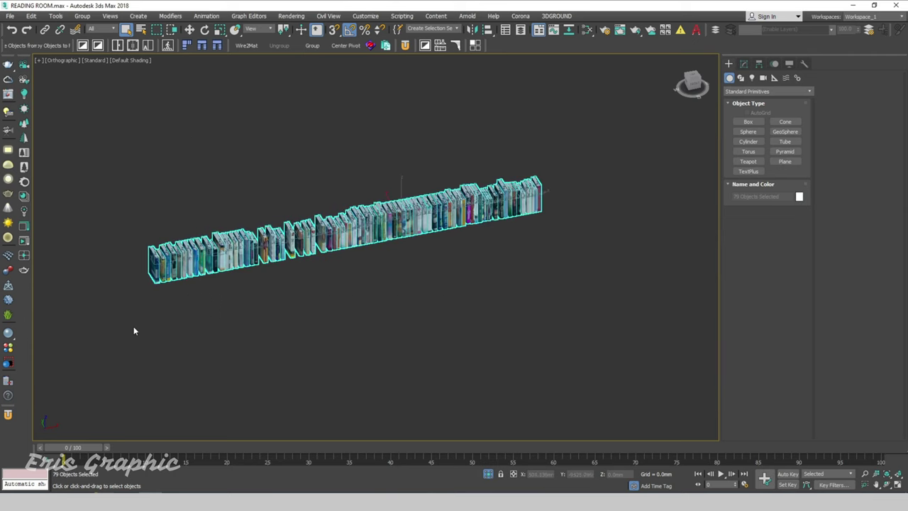
mouse_move(328, 321)
alt+middle_down()
mouse_move(324, 293)
mouse_move(328, 314)
alt+middle_up()
click(177, 253)
mouse_move(178, 254)
alt+middle_down()
mouse_move(272, 317)
mouse_move(296, 309)
alt+middle_up()
scroll(339, 310, down, 4)
drag(584, 187, 227, 323)
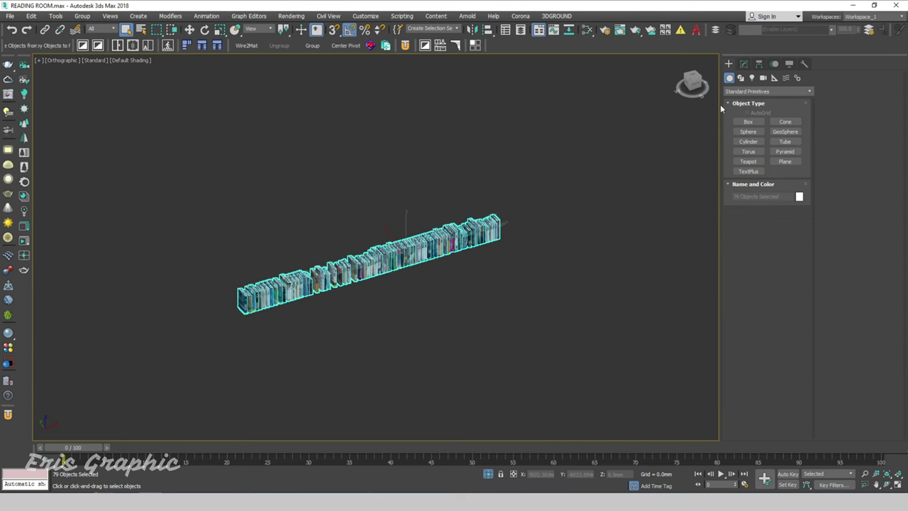
click(759, 64)
click(767, 128)
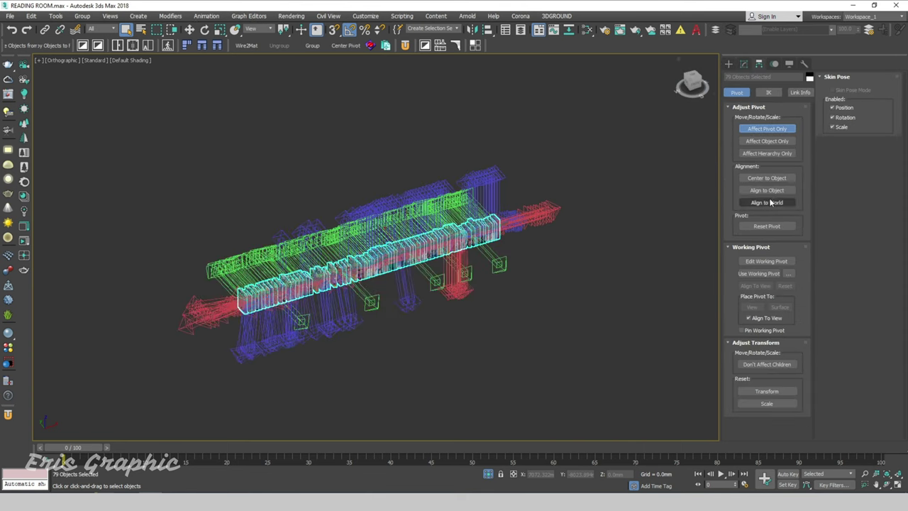
click(767, 179)
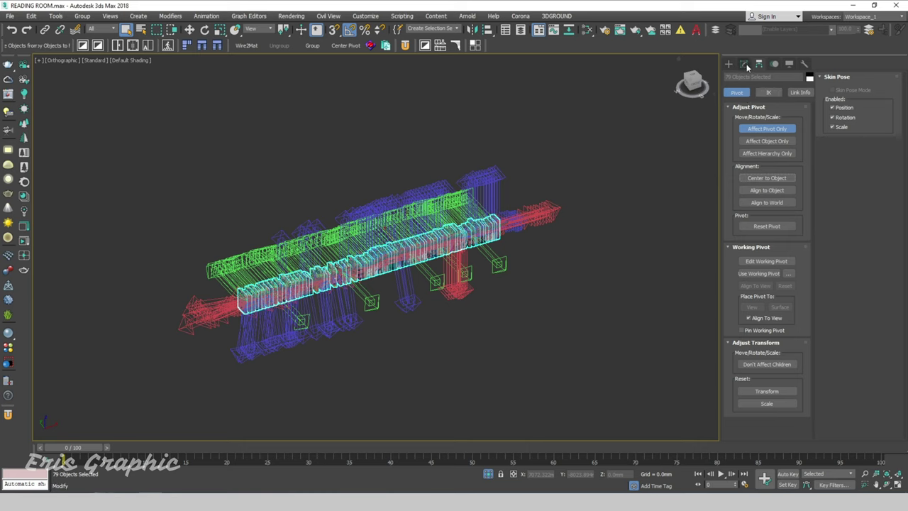
click(744, 64)
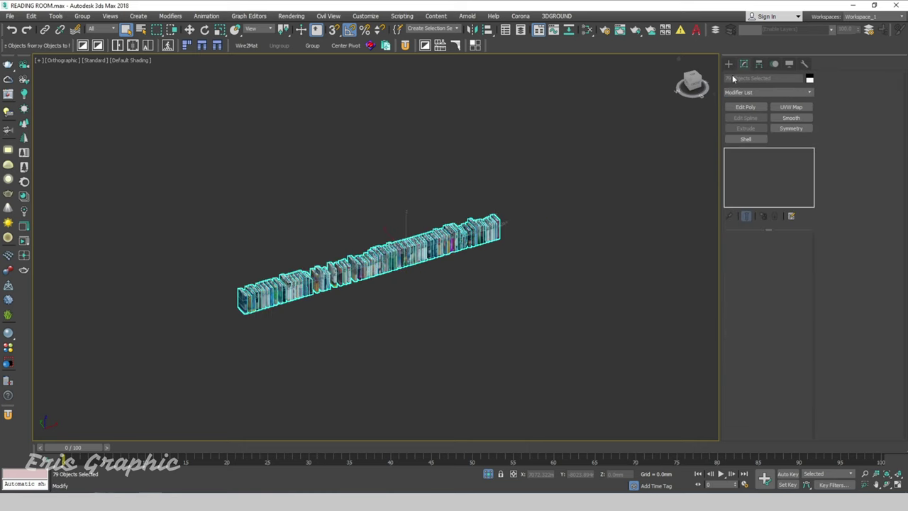
click(450, 163)
Step: Switch to Front view and select the whole book row
key(f)
scroll(277, 197, up, 1)
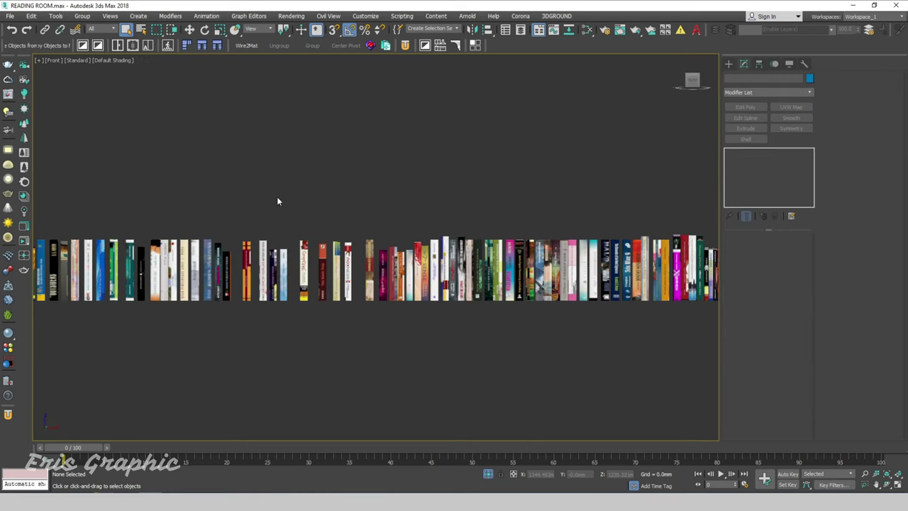
scroll(283, 198, down, 1)
scroll(284, 198, down, 2)
drag(99, 172, 618, 301)
scroll(561, 248, up, 1)
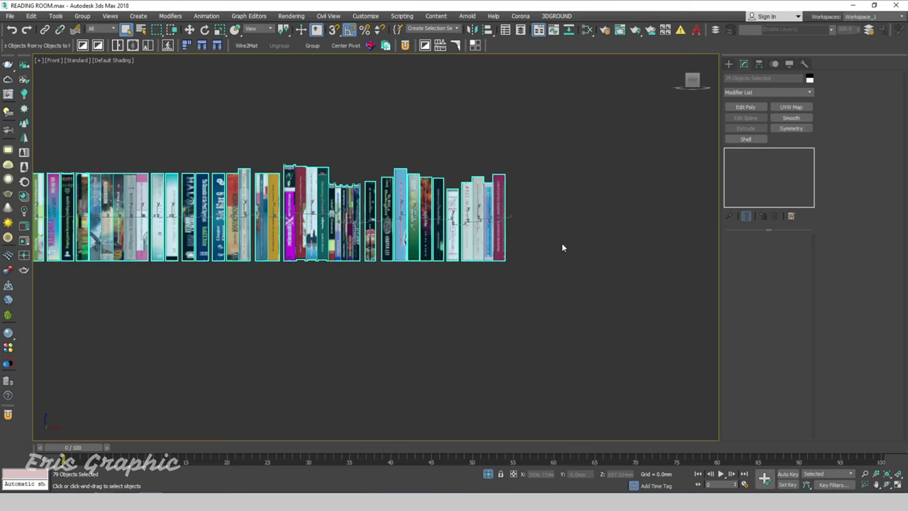
scroll(551, 249, down, 1)
mouse_move(551, 249)
alt+middle_down()
mouse_move(503, 282)
mouse_move(465, 257)
alt+middle_up()
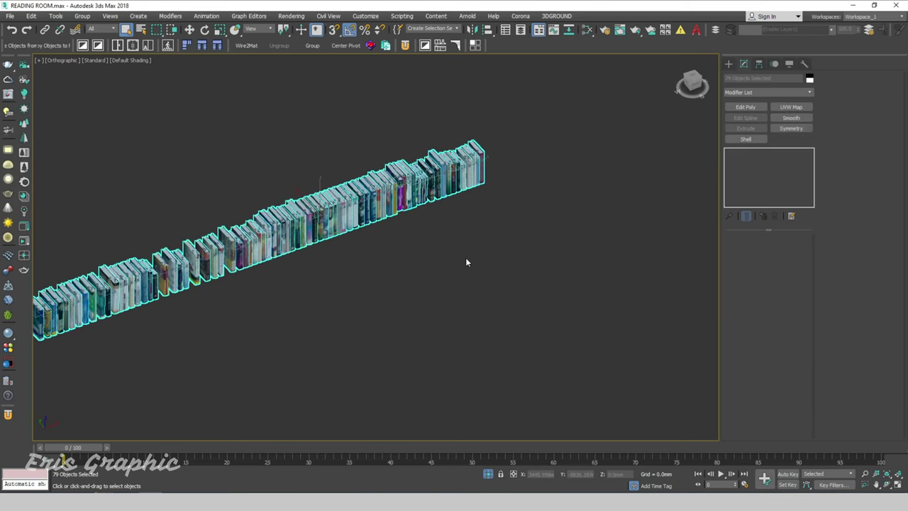
Step: Inspect individual books such as book068, book036 and book054, then clear the selection
scroll(465, 258, up, 2)
click(397, 191)
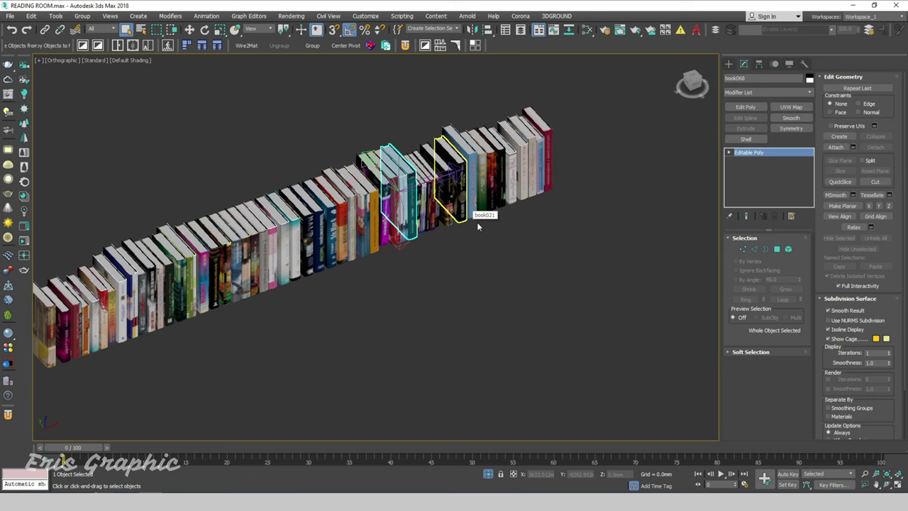
click(517, 261)
click(227, 256)
scroll(227, 255, down, 2)
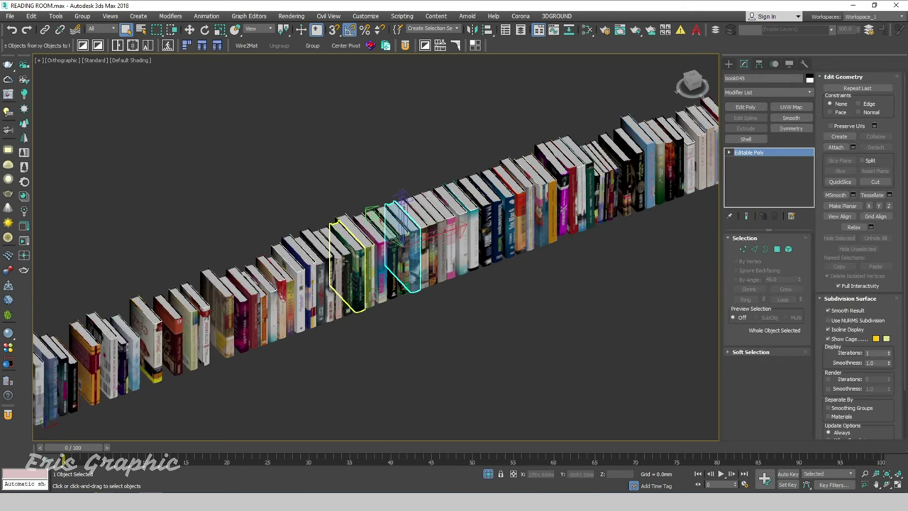
click(298, 284)
scroll(299, 284, down, 2)
click(287, 278)
drag(105, 170, 501, 349)
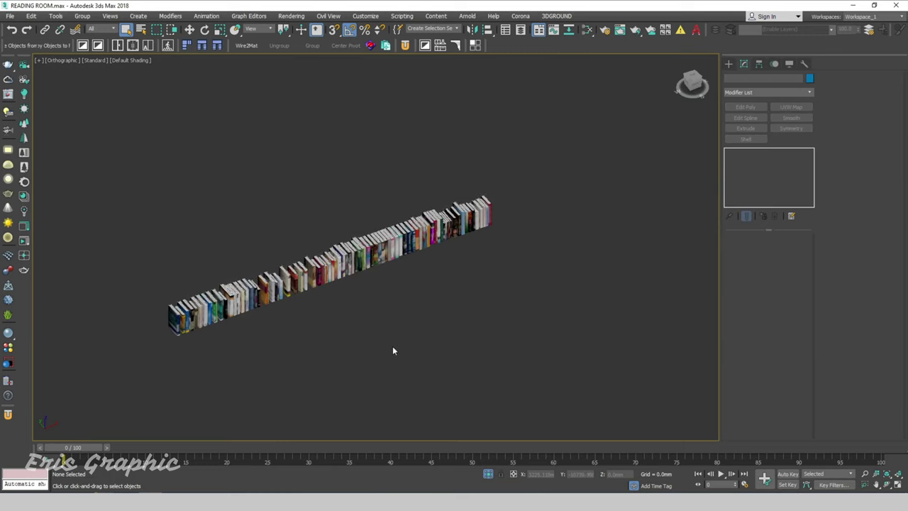
Step: Rerun fill_my_bookshelves and add the 79 selected sample books to its collection
click(401, 15)
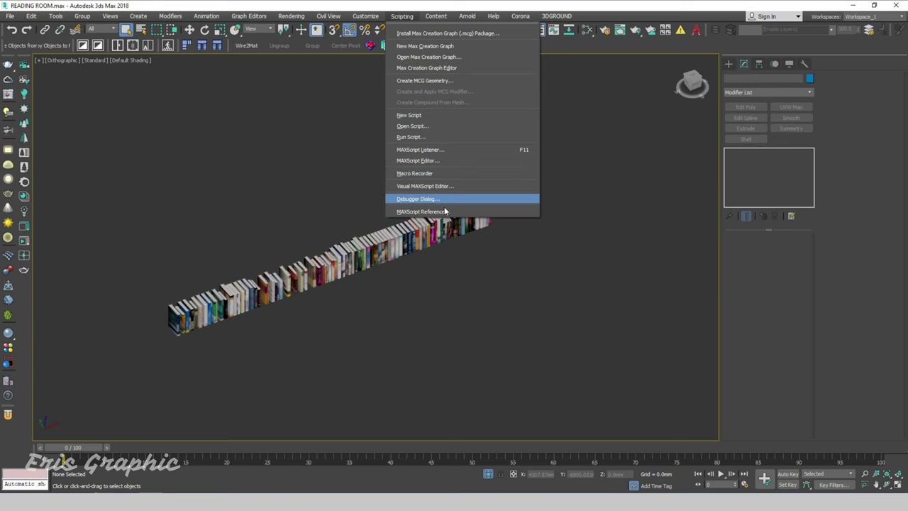
click(412, 137)
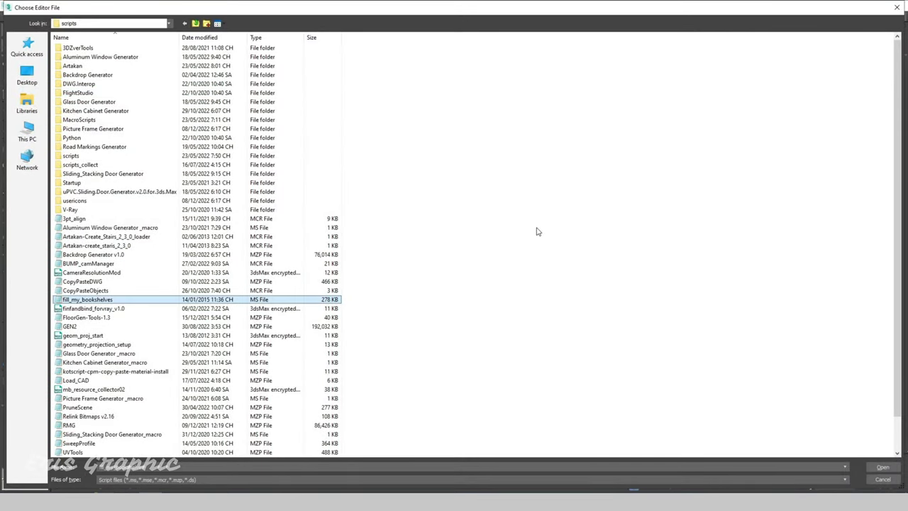
click(101, 301)
double_click(100, 301)
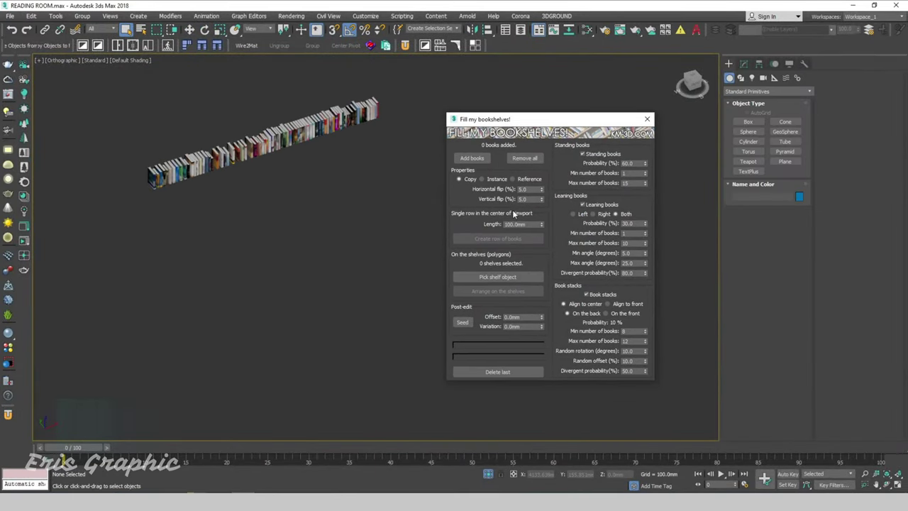
drag(476, 95, 173, 203)
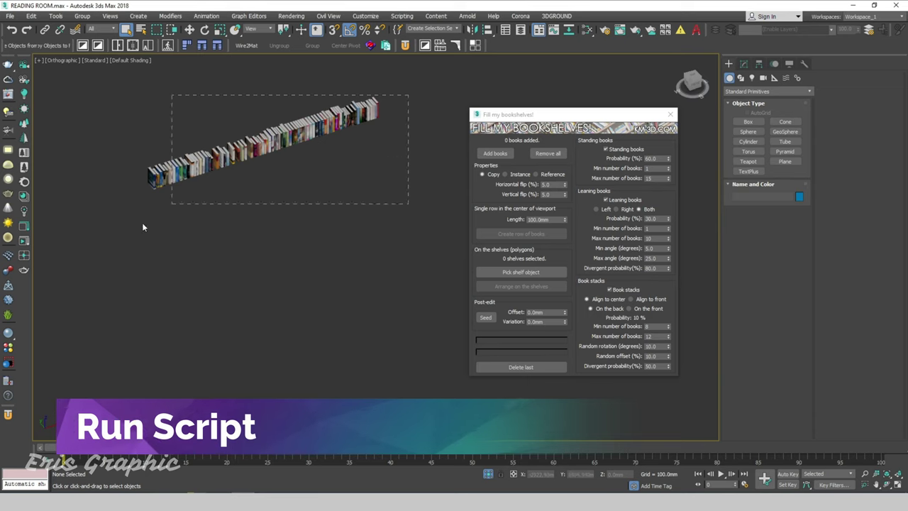
click(495, 153)
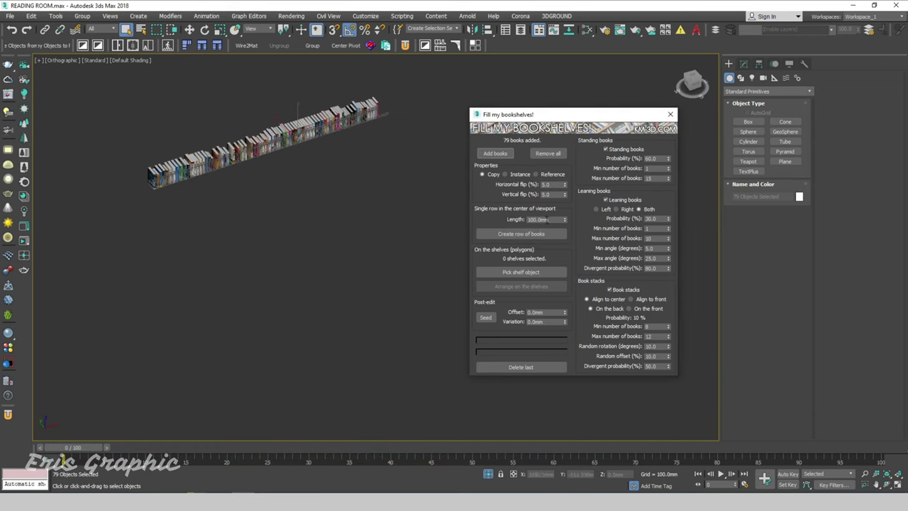
Step: Set the script's row Length to 600 mm
click(558, 219)
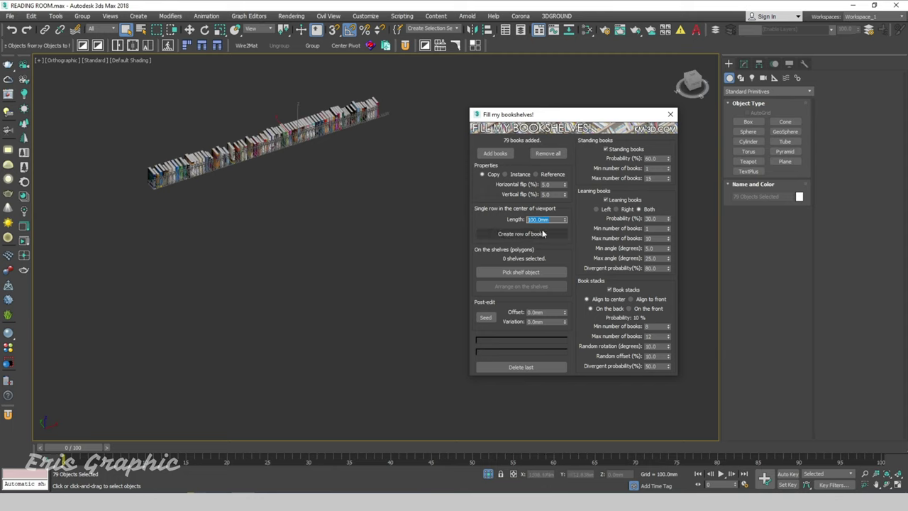
text(600)
drag(511, 114, 496, 99)
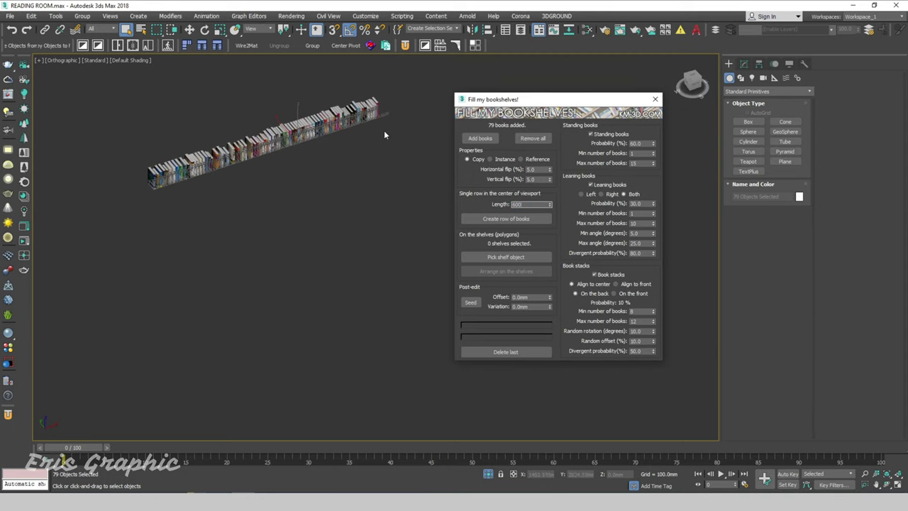
Step: Create a test row of books, inspect it, then remove it with Delete last
click(494, 218)
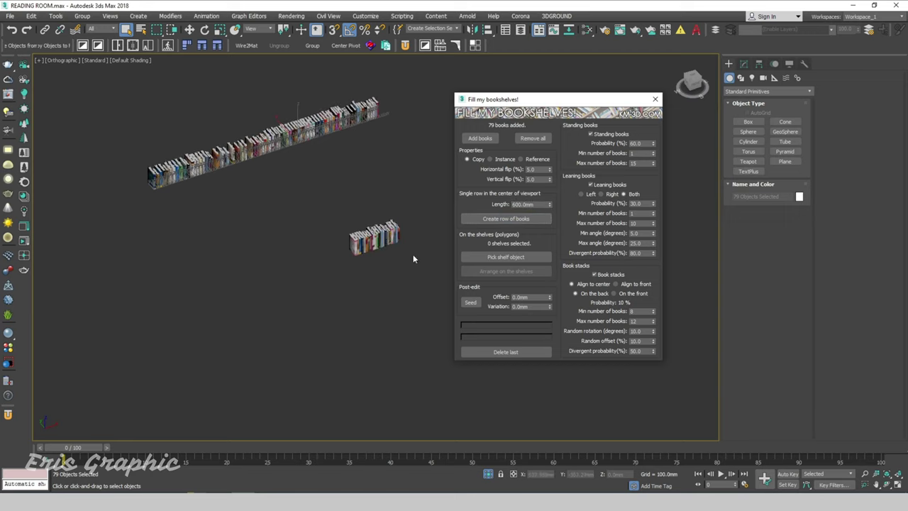
scroll(413, 254, up, 5)
click(410, 214)
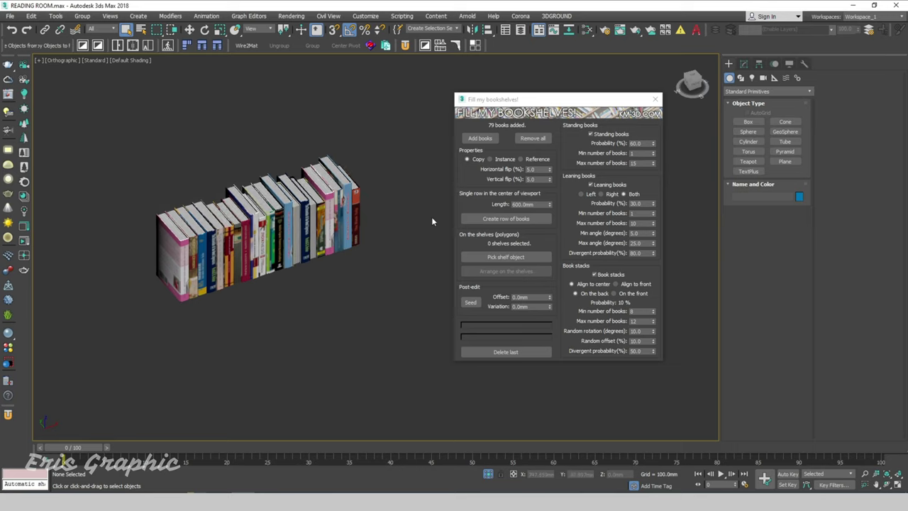
click(516, 350)
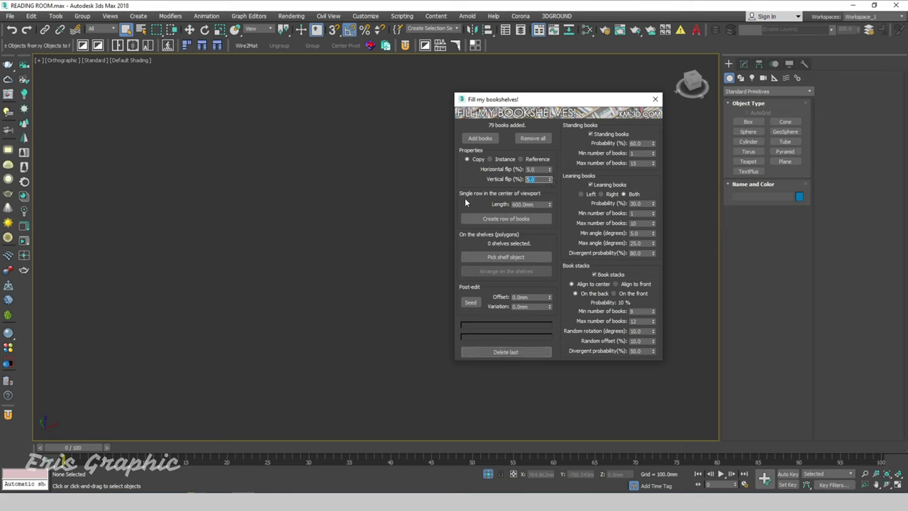
text(0)
Step: Set Horizontal flip to 0%, create a test row, and delete it
click(539, 170)
text(0)
key(Tab)
click(493, 219)
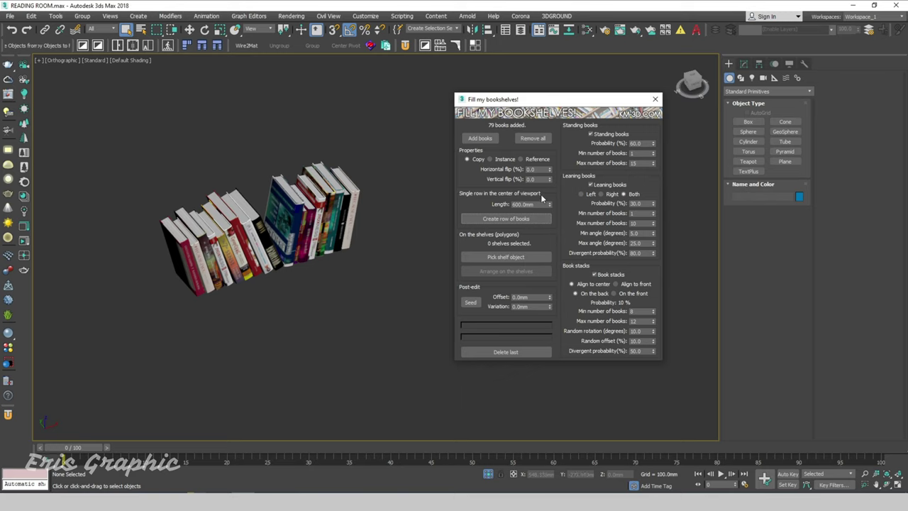
click(505, 352)
Step: Turn off Book stacks and Leaning books and create a standing-only row
click(596, 274)
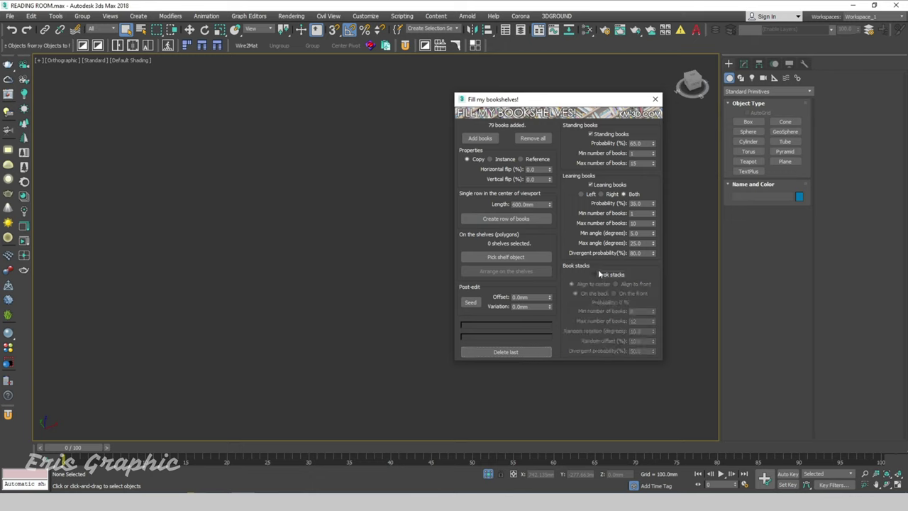
click(591, 184)
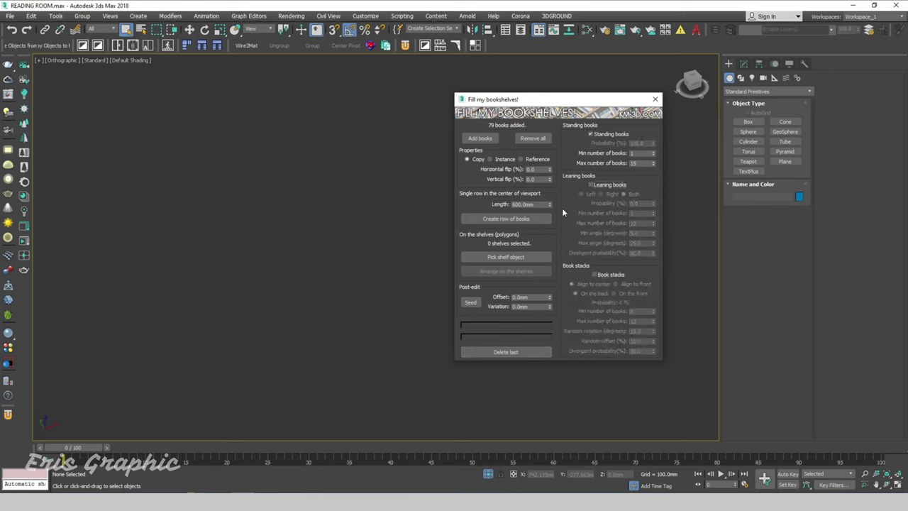
click(521, 220)
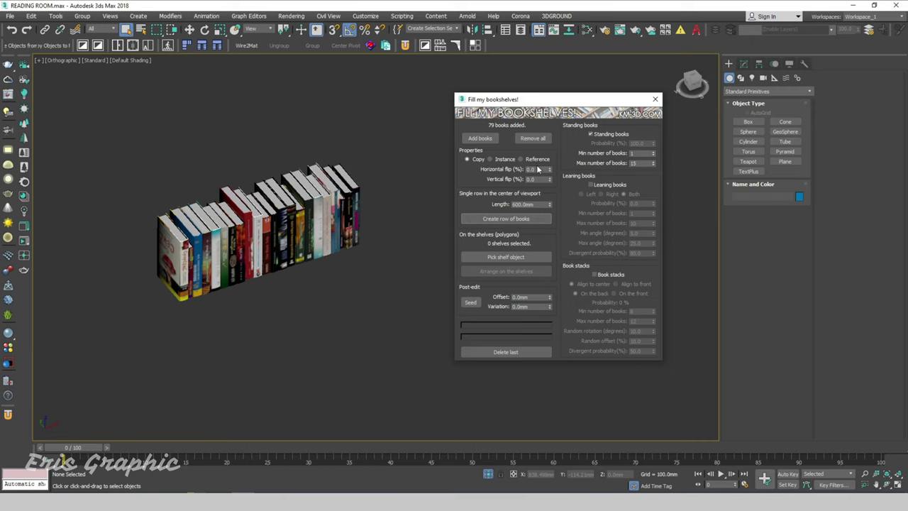
Step: Set Horizontal flip to 50% and regenerate the row in place of the previous one
double_click(532, 169)
text(50)
key(Return)
click(506, 352)
click(506, 219)
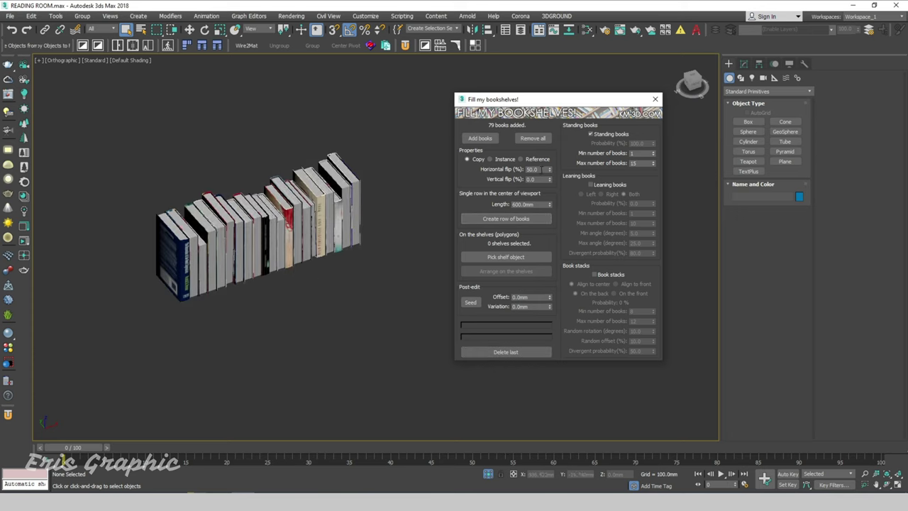
Step: Set Horizontal flip to 100%, regenerate the row, then delete it
text(100)
key(Return)
click(505, 354)
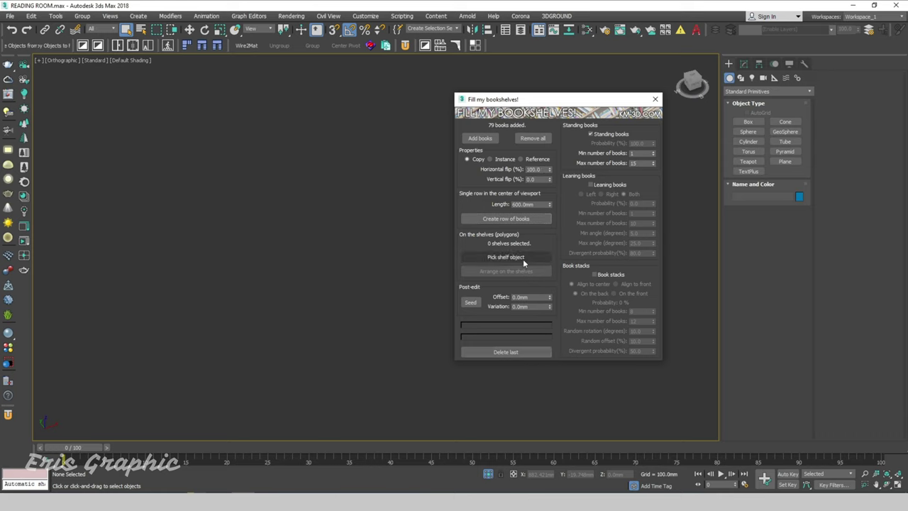
click(501, 220)
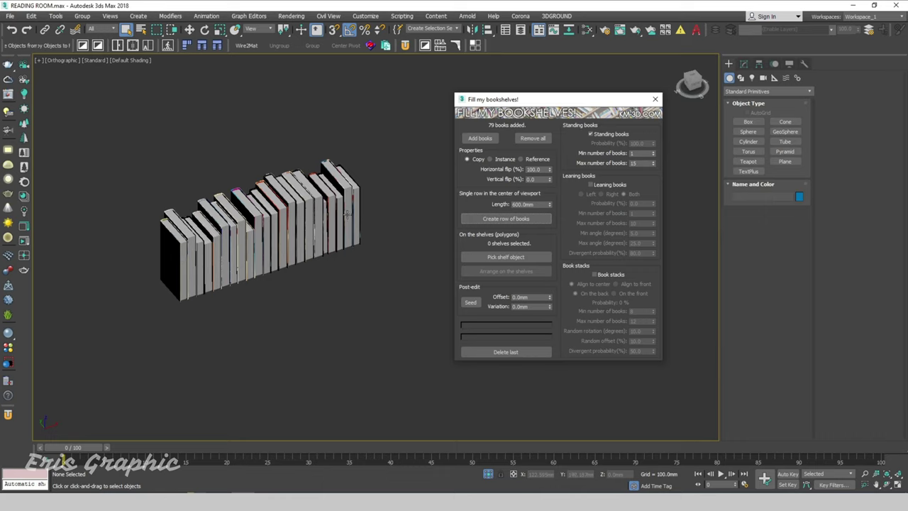
click(505, 352)
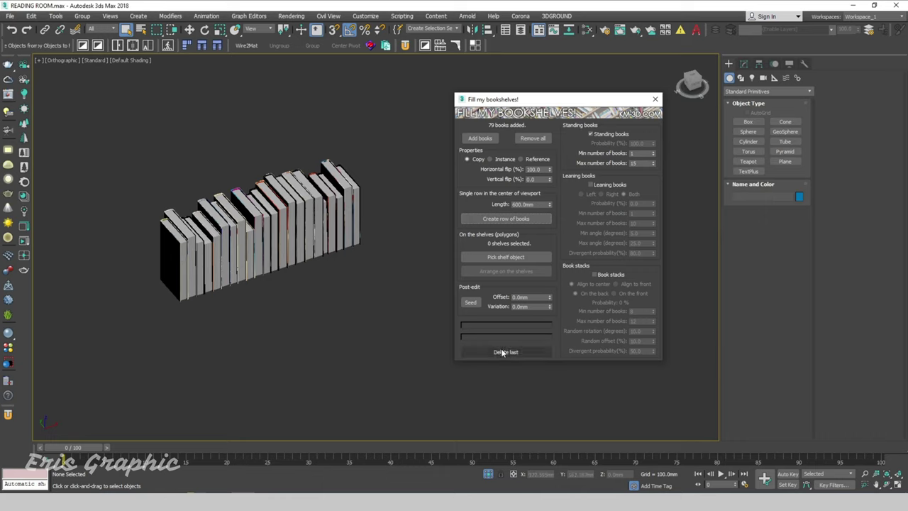
Step: Enable Leaning books, disable Standing books, and create a leaning-only row
click(592, 186)
click(593, 136)
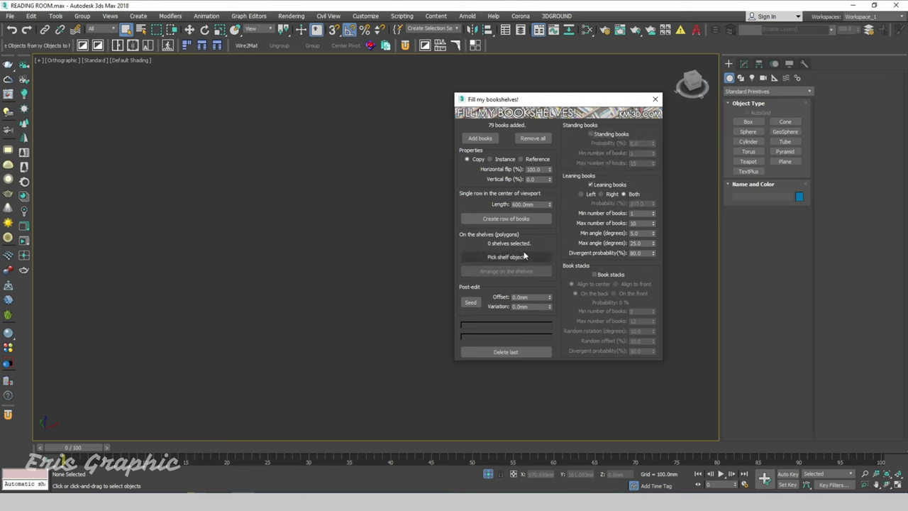
click(506, 219)
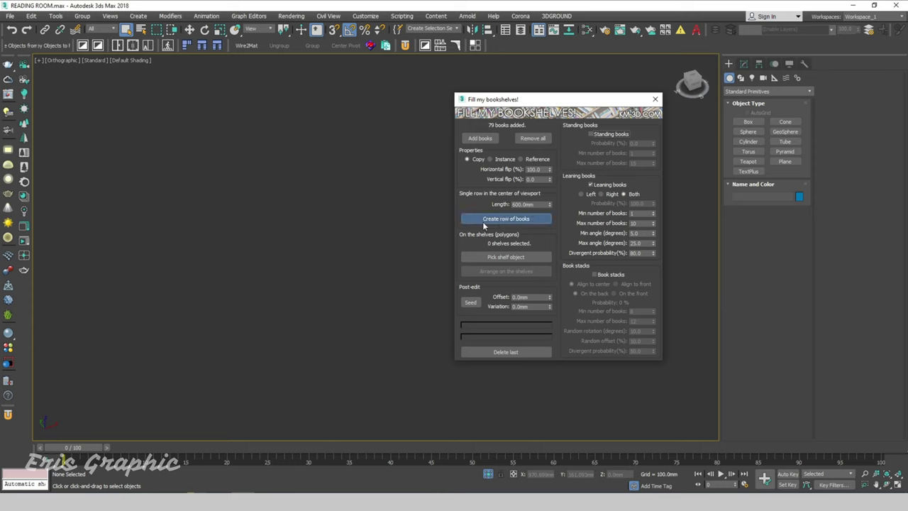
scroll(291, 255, down, 2)
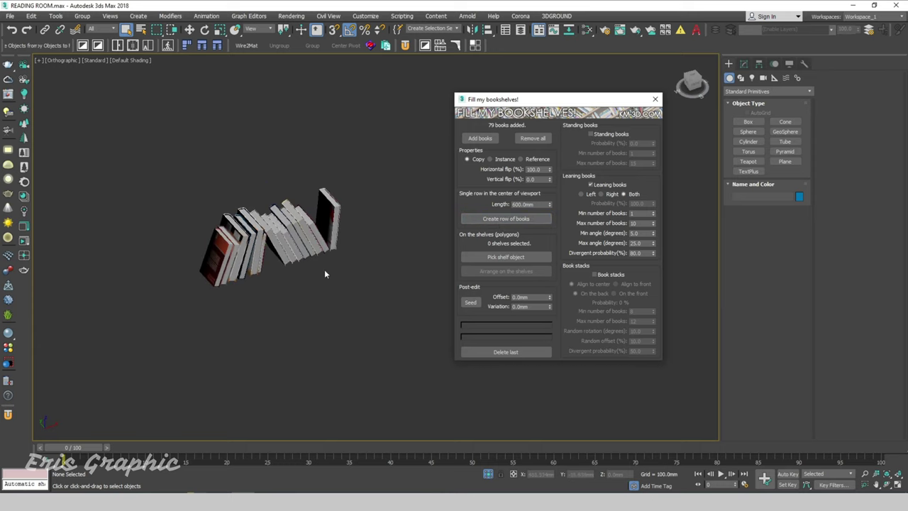
Step: Set Horizontal flip to 0%, regenerate the leaning row, and orbit to view it
click(537, 169)
click(523, 353)
click(533, 168)
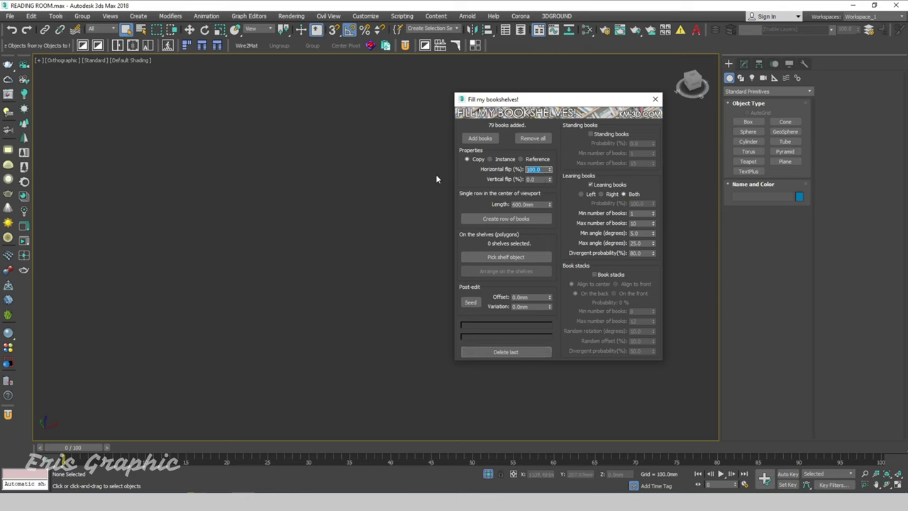
text(0)
click(506, 218)
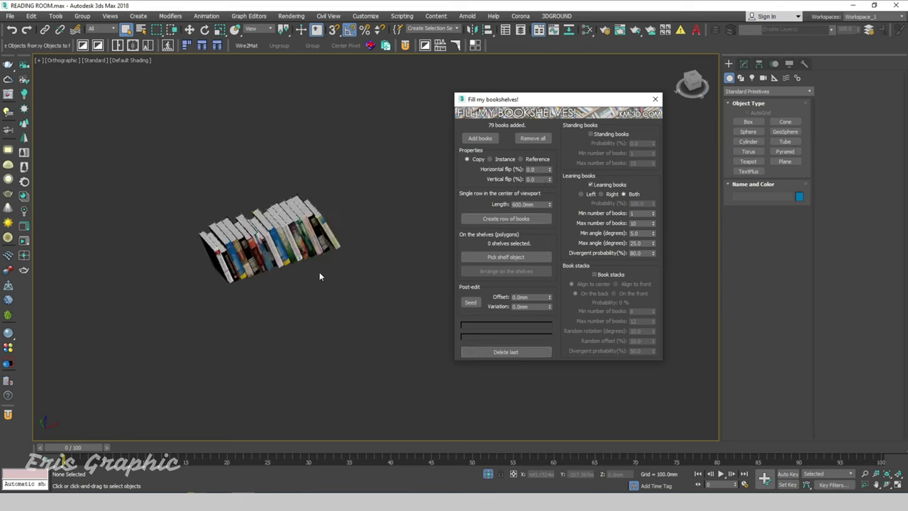
click(508, 352)
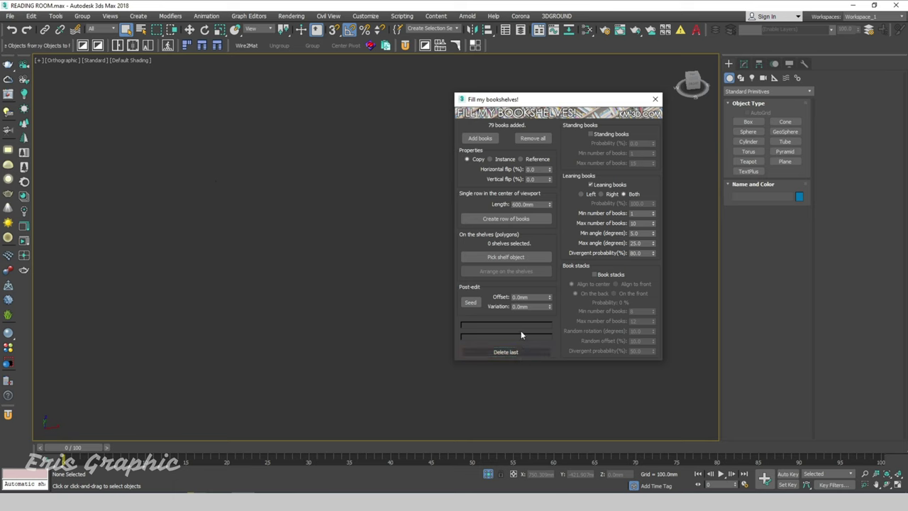
click(504, 217)
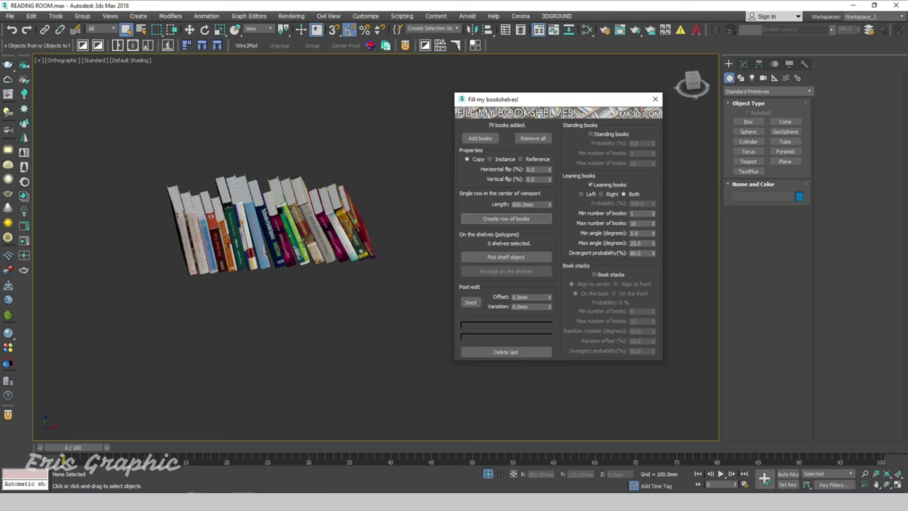
mouse_move(303, 243)
alt+middle_down()
mouse_move(330, 271)
mouse_move(334, 297)
alt+middle_up()
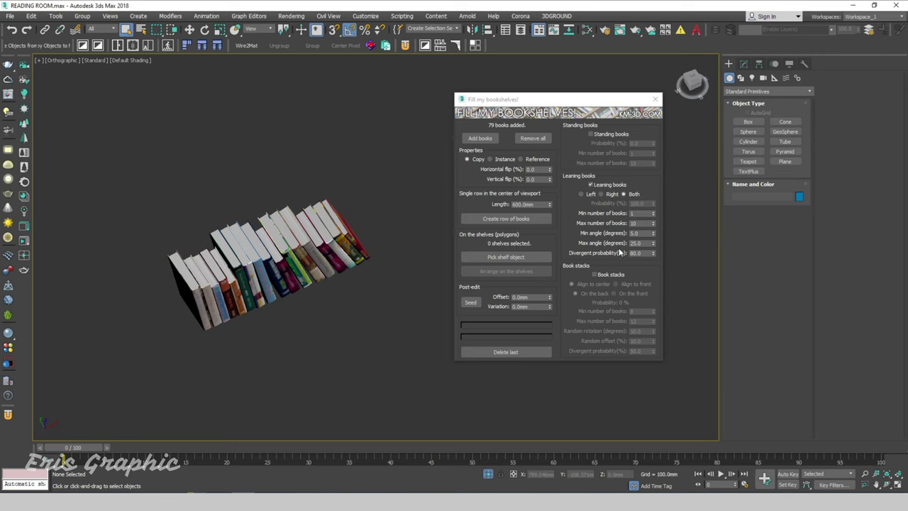
Step: Enable Book stacks, disable Leaning books, and replace the leaning row with stacks
click(597, 275)
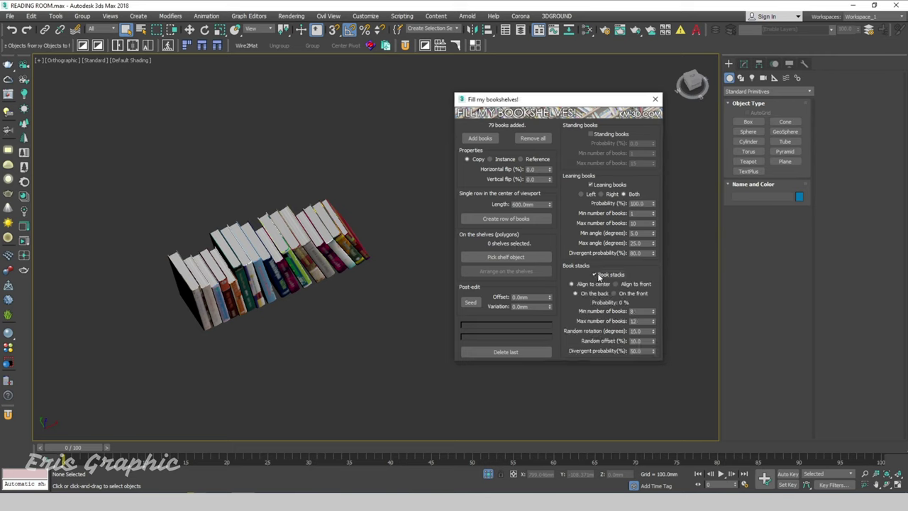
click(590, 184)
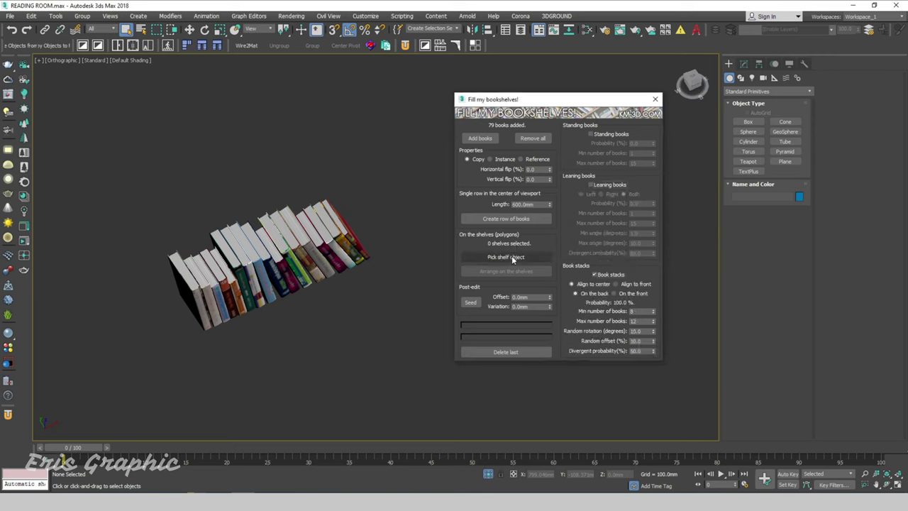
click(507, 352)
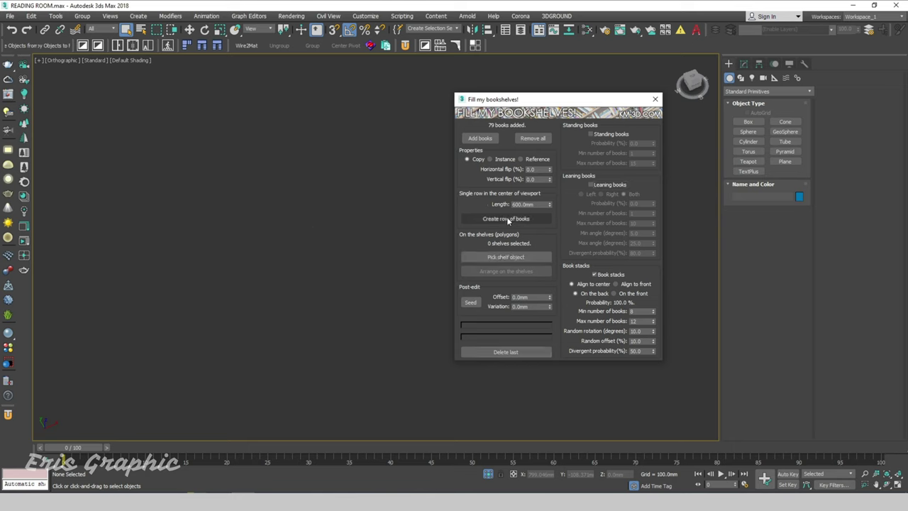
click(346, 268)
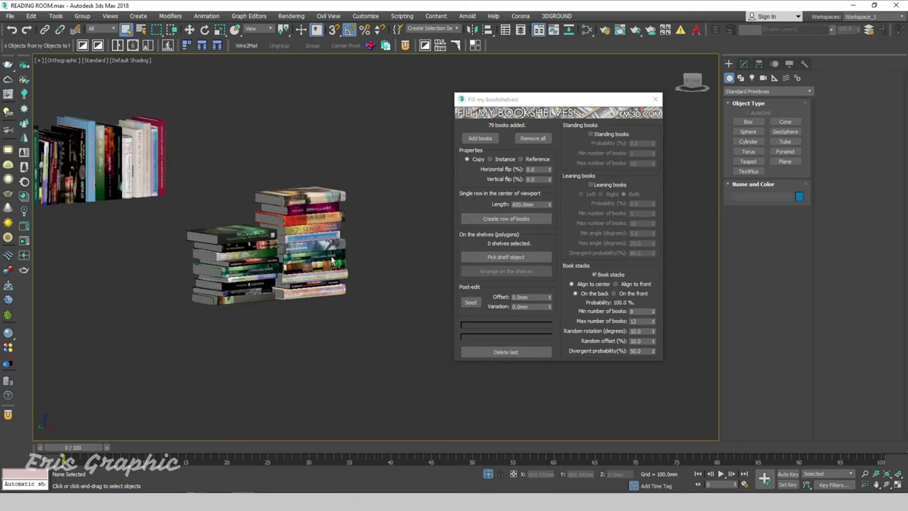
Step: Edit the stacks' divergent probability and random rotation, then regenerate the stacks
click(631, 351)
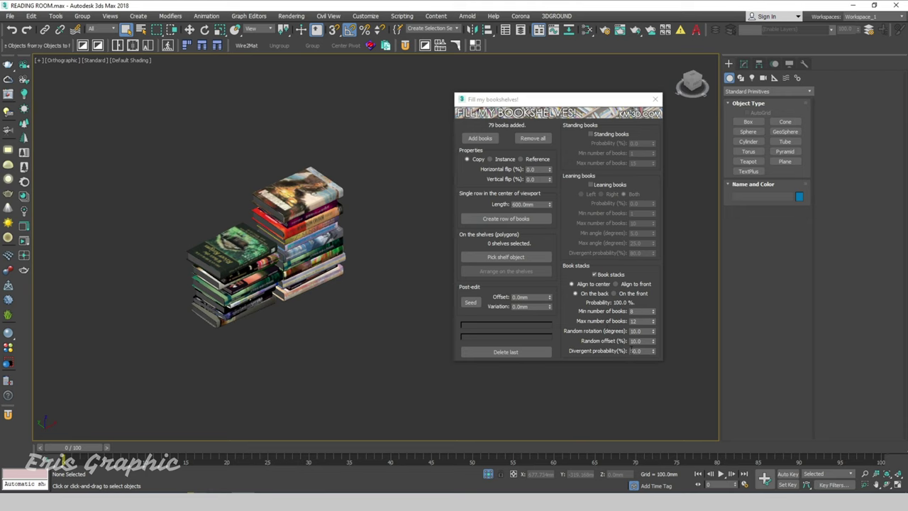
double_click(647, 332)
text(0)
click(524, 352)
click(503, 219)
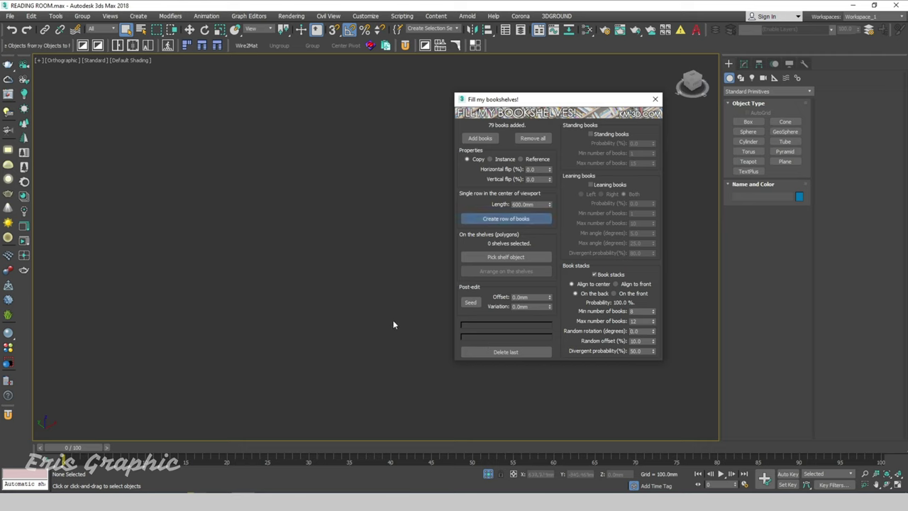
scroll(369, 305, up, 2)
scroll(366, 300, up, 1)
scroll(358, 303, up, 2)
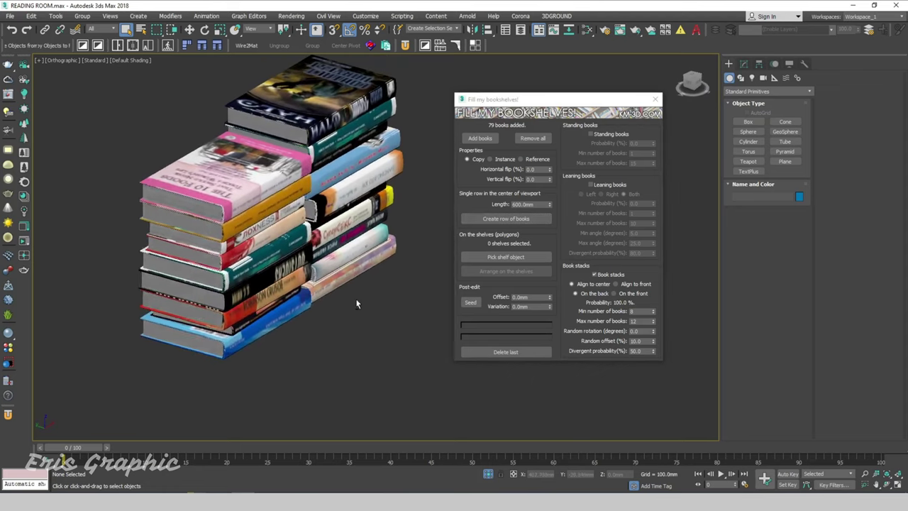
scroll(357, 303, up, 1)
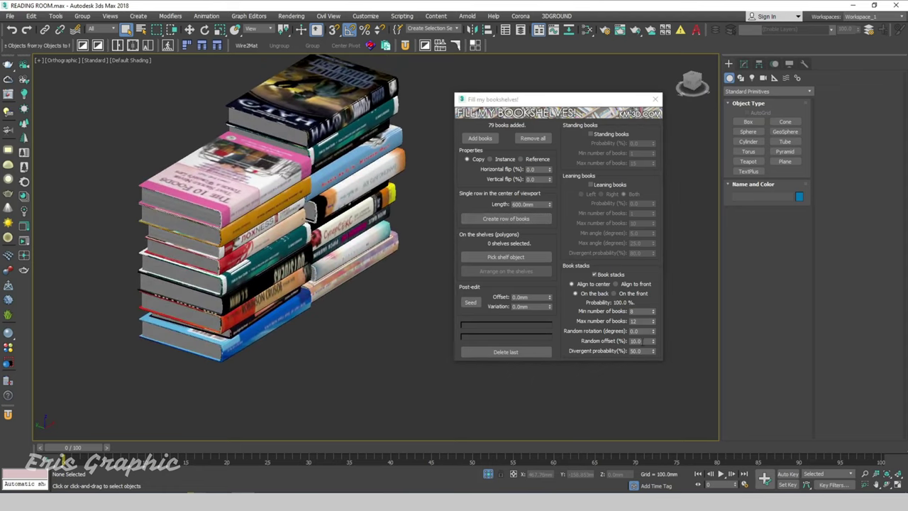
Step: Set Book stacks to Align to front, regenerate the row, and orbit to a frontal view
click(617, 284)
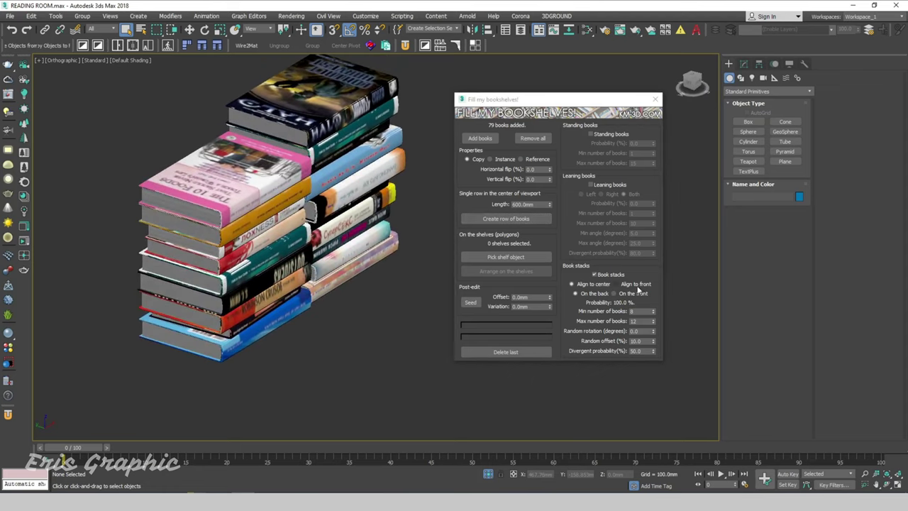
click(512, 352)
click(500, 219)
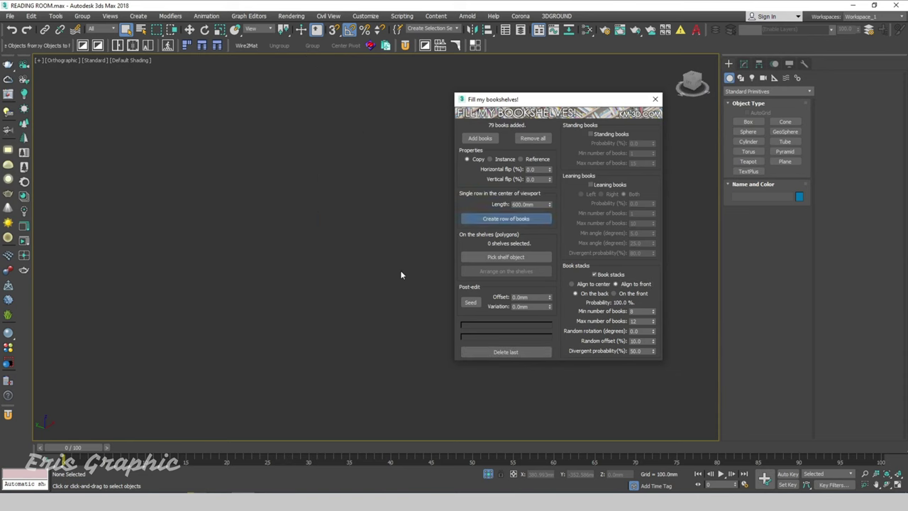
scroll(355, 282, down, 3)
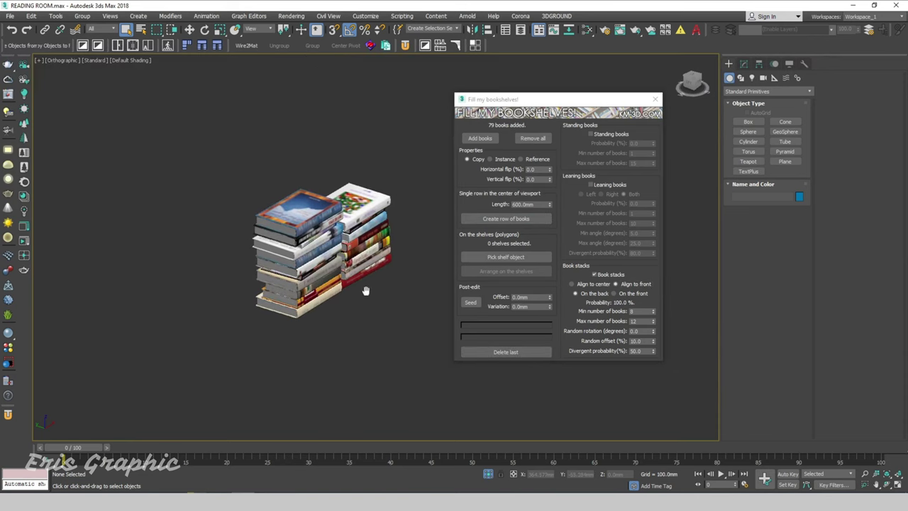
mouse_move(369, 294)
alt+middle_down()
mouse_move(385, 261)
mouse_move(386, 283)
alt+middle_up()
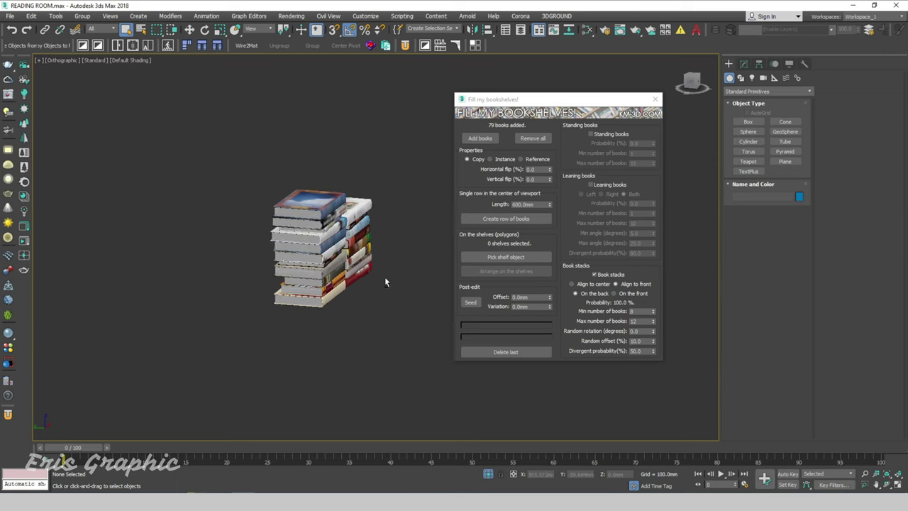
alt+middle_drag(376, 324, 604, 339)
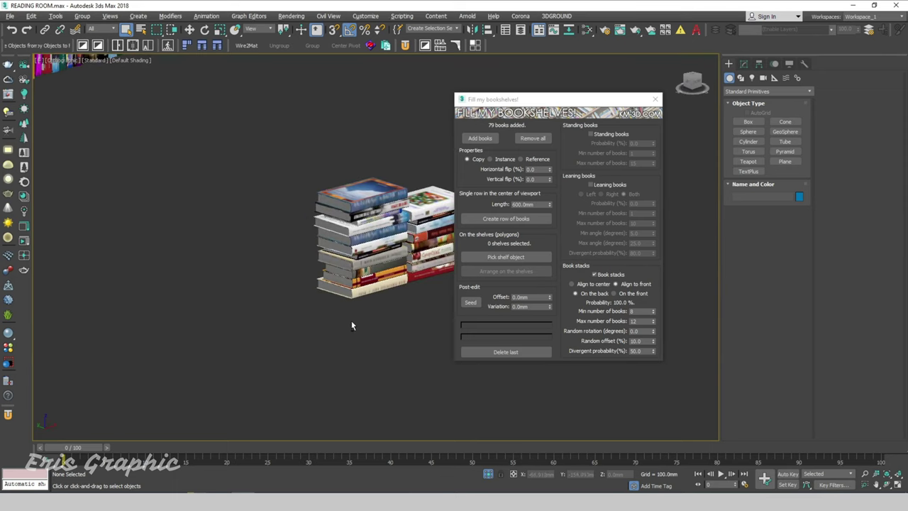
Step: Adjust the stacks' random offset, delete the last stacks, and regenerate them
click(539, 339)
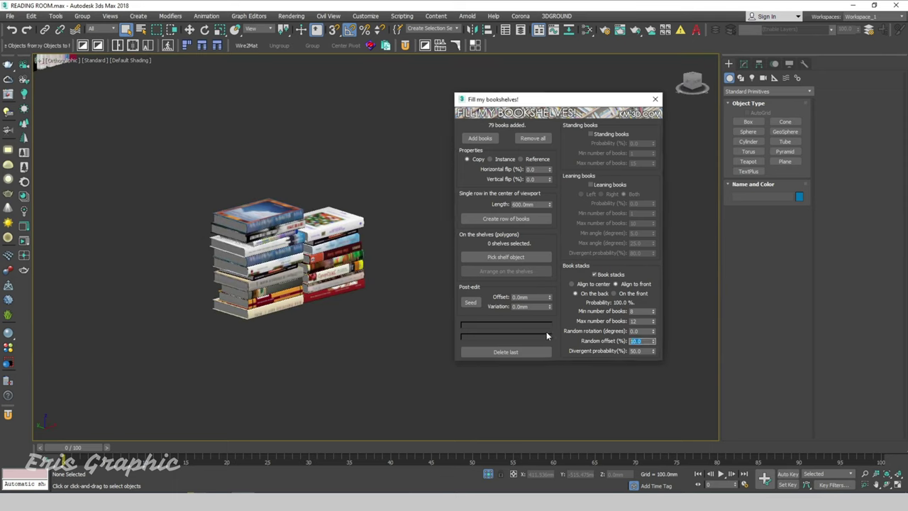
click(640, 341)
text(0)
click(506, 352)
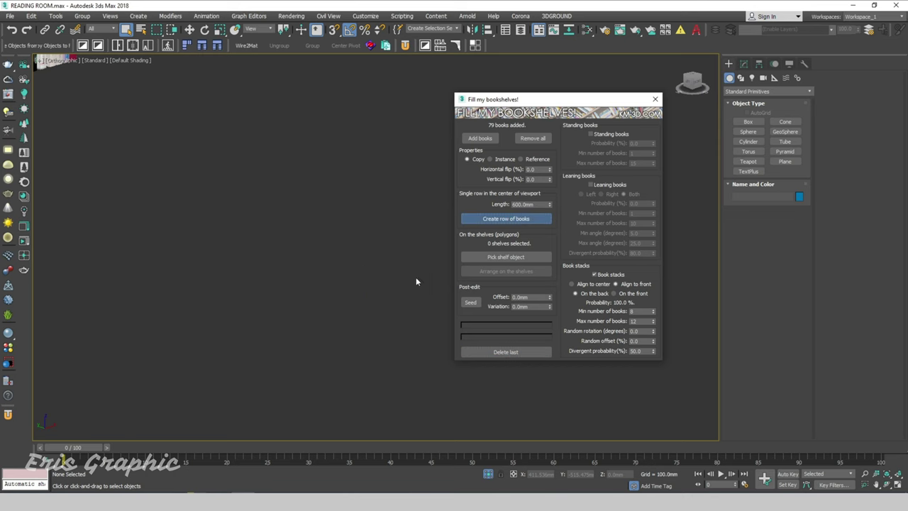
mouse_move(359, 291)
alt+middle_down()
mouse_move(398, 298)
mouse_move(376, 295)
alt+middle_up()
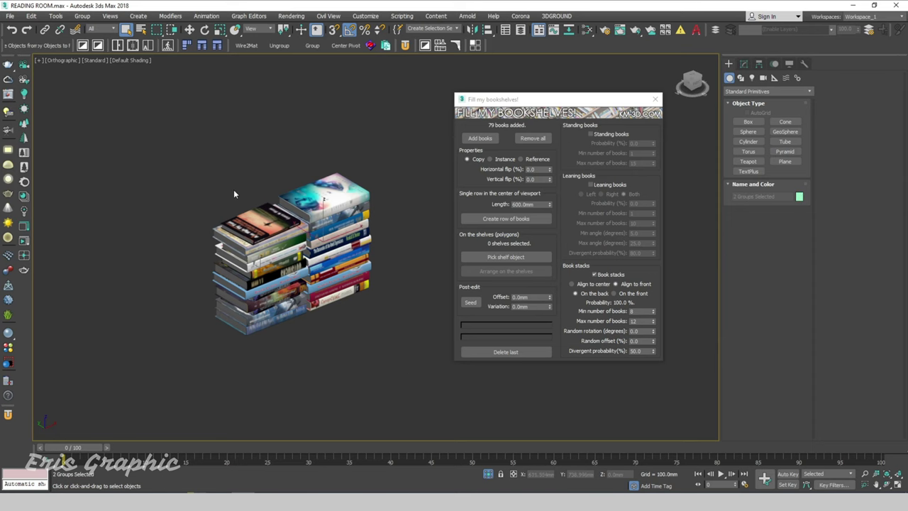
scroll(234, 190, down, 3)
scroll(233, 189, down, 3)
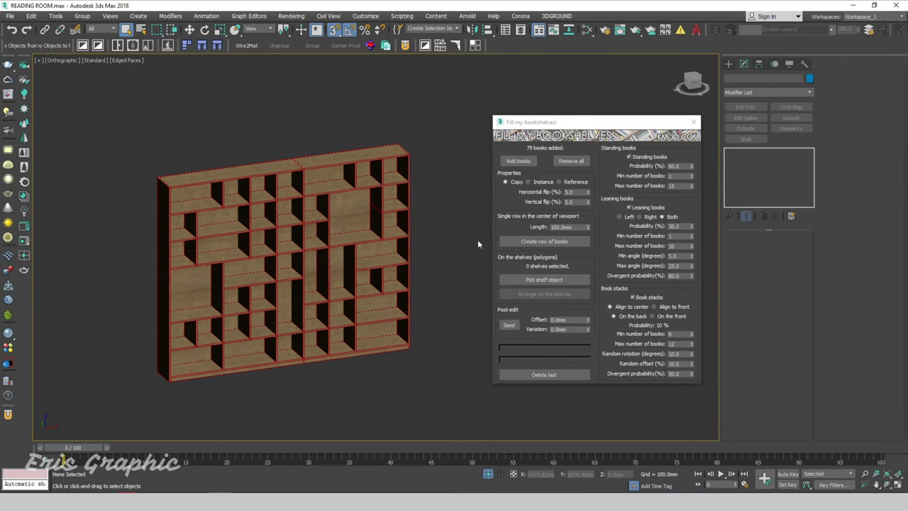
Step: Use Pick shelf object to assign the CABINET mesh, then reselect the cabinet
drag(367, 200, 421, 145)
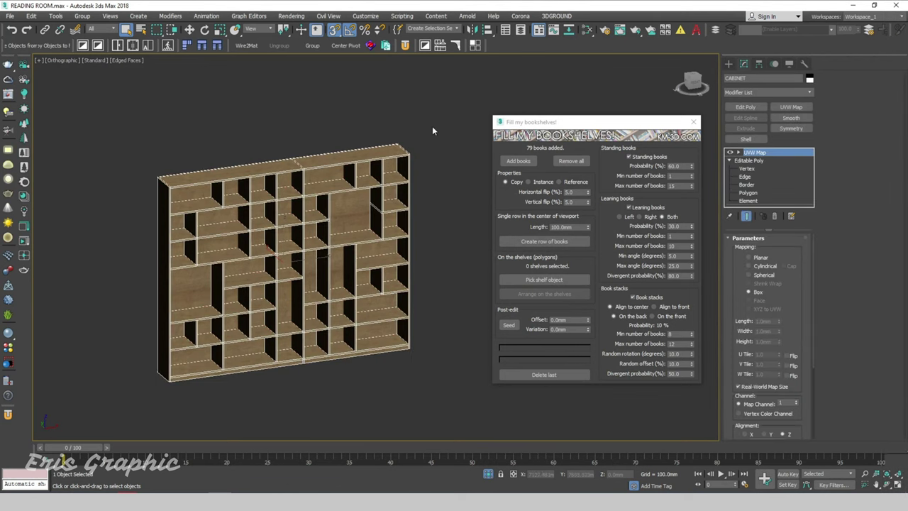
click(461, 206)
click(559, 281)
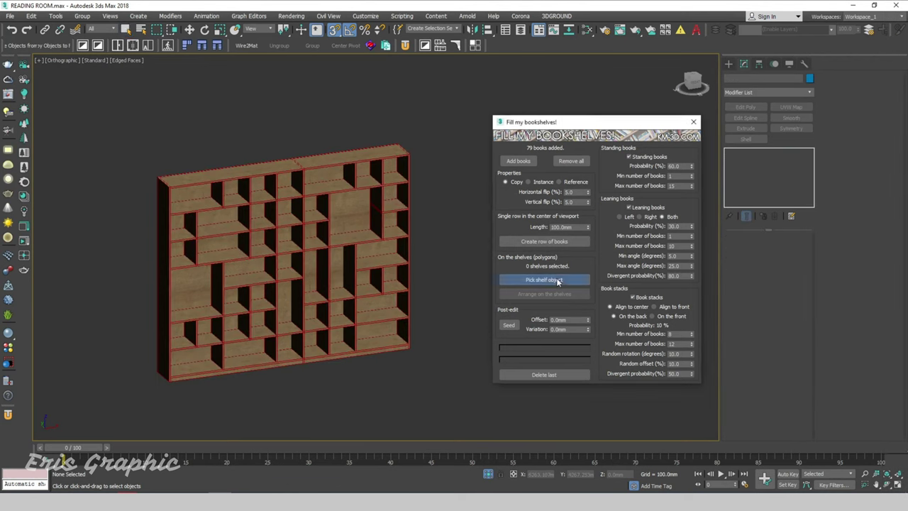
click(254, 224)
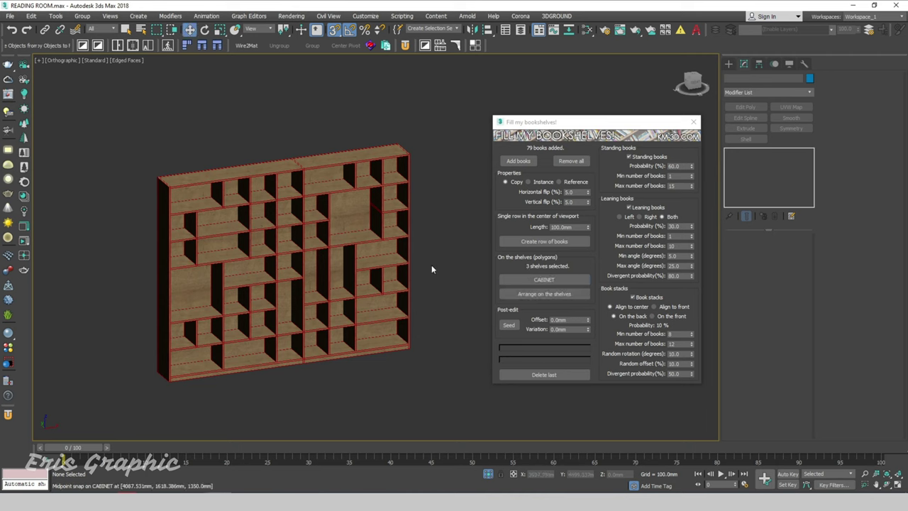
key(q)
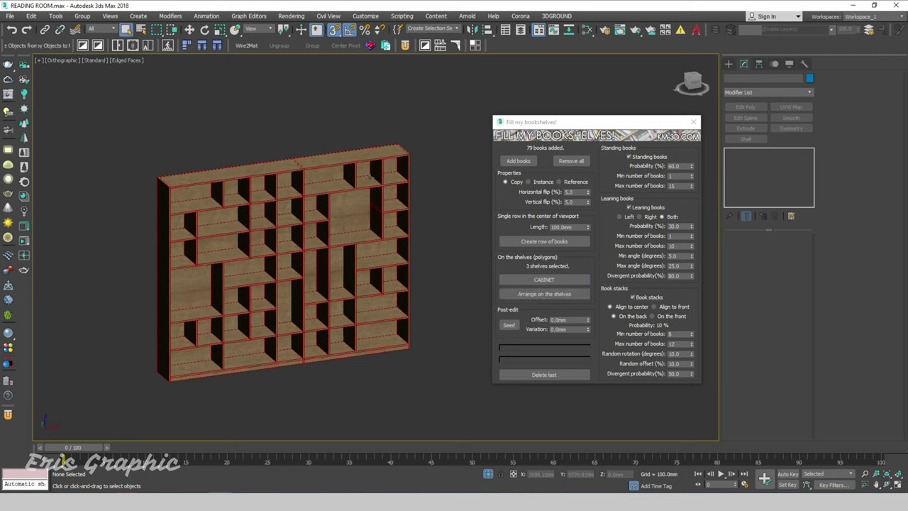
click(336, 192)
alt+middle_drag(335, 192, 310, 203)
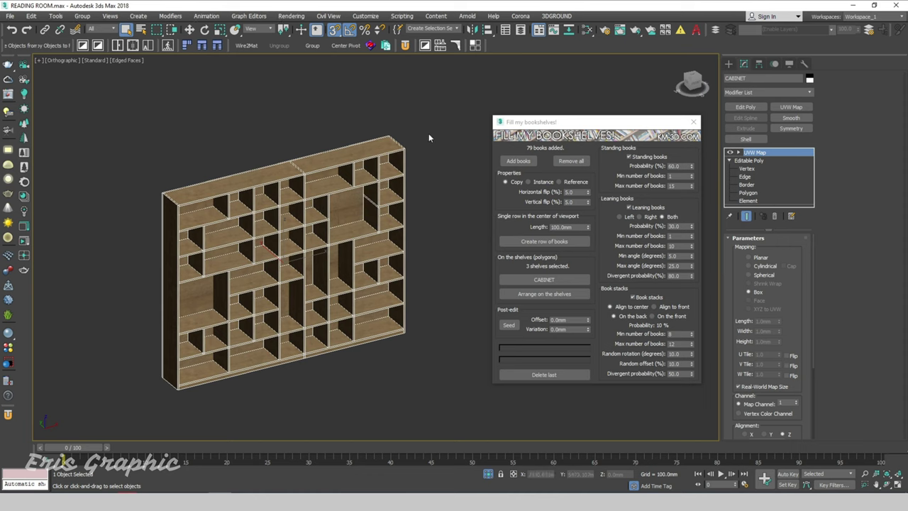
Step: In Polygon mode, clear the old selection and pick seven upper cabinet shelf faces
click(748, 192)
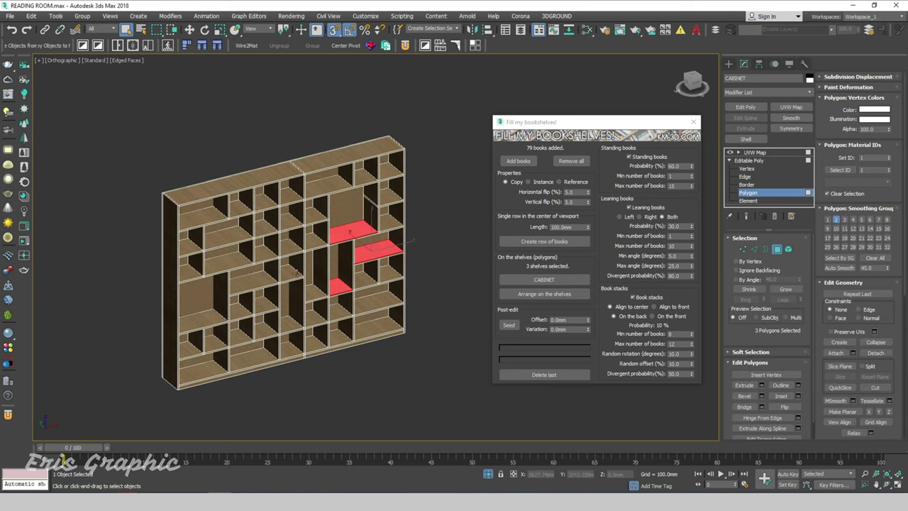
click(450, 211)
scroll(213, 215, up, 5)
click(198, 215)
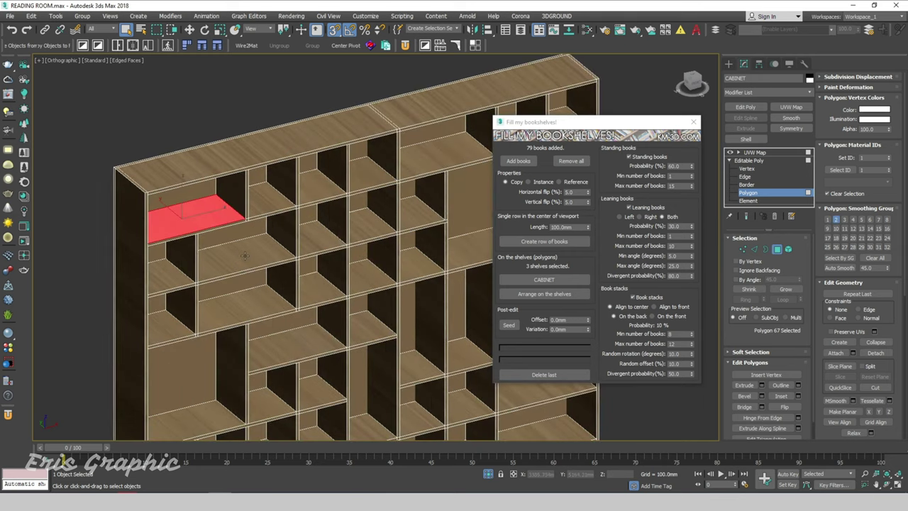
ctrl+click(252, 253)
ctrl+click(245, 311)
middle_drag(324, 278, 303, 237)
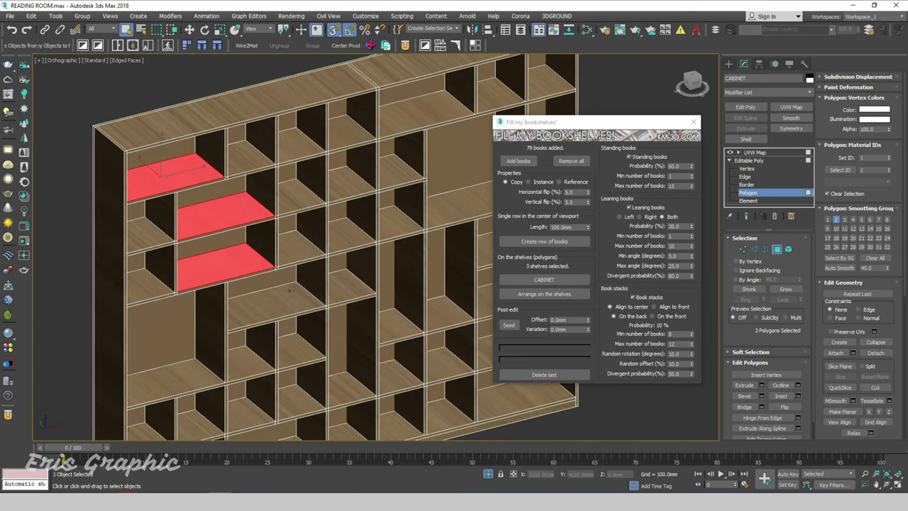
ctrl+click(319, 236)
ctrl+click(350, 234)
ctrl+click(352, 190)
ctrl+click(304, 197)
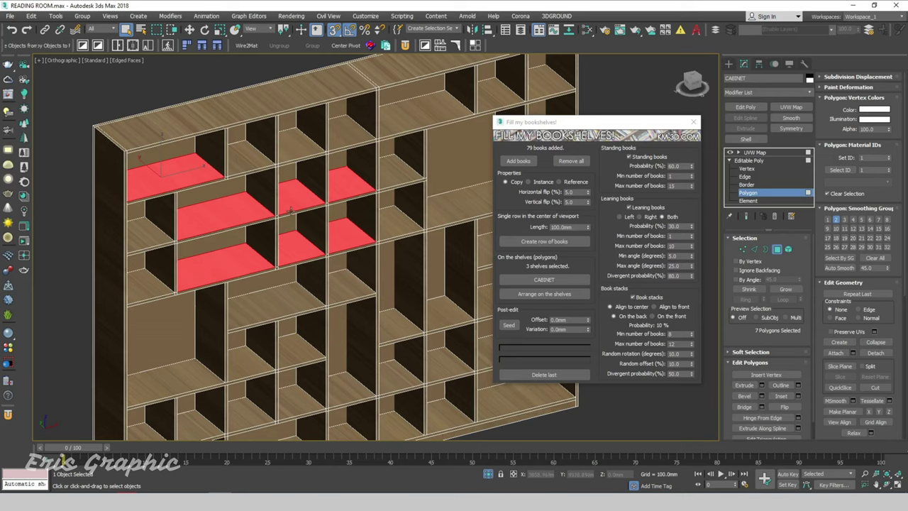
scroll(291, 220, down, 3)
scroll(276, 324, up, 3)
Step: Add the lower shelves to reach ten shelves, then arrange books on them
ctrl+click(264, 316)
ctrl+click(307, 303)
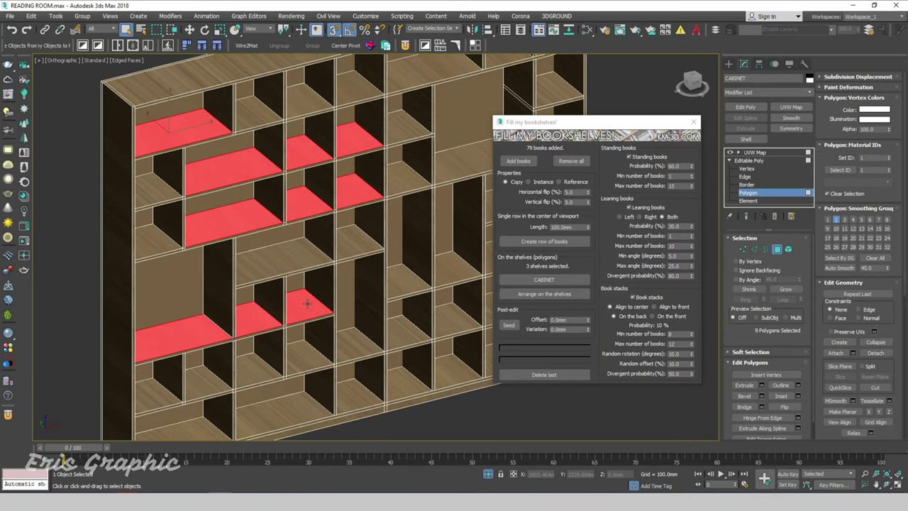
alt+click(307, 304)
alt+click(304, 307)
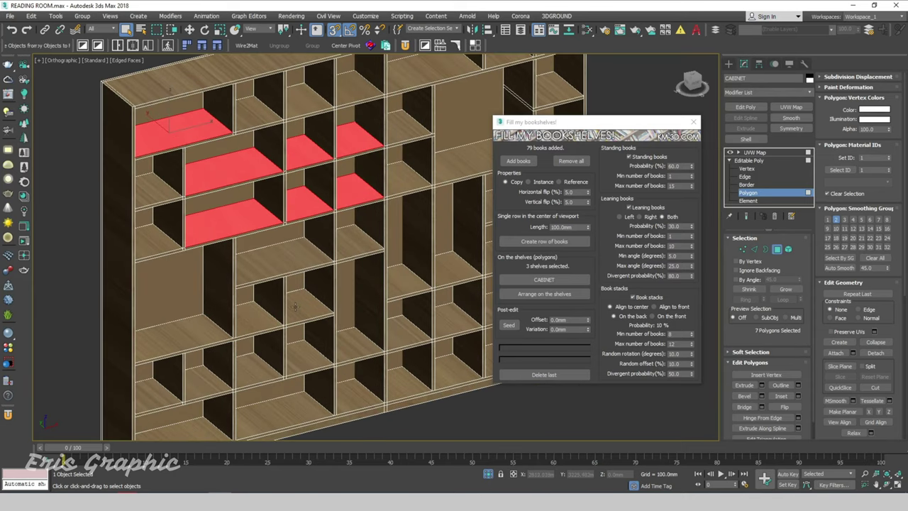
ctrl+click(346, 247)
ctrl+click(260, 364)
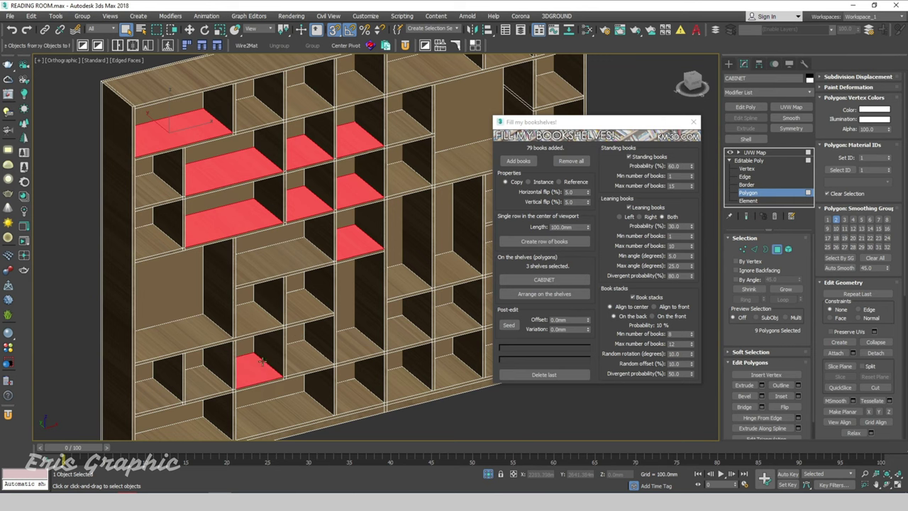
ctrl+click(313, 346)
alt+click(308, 344)
ctrl+click(303, 357)
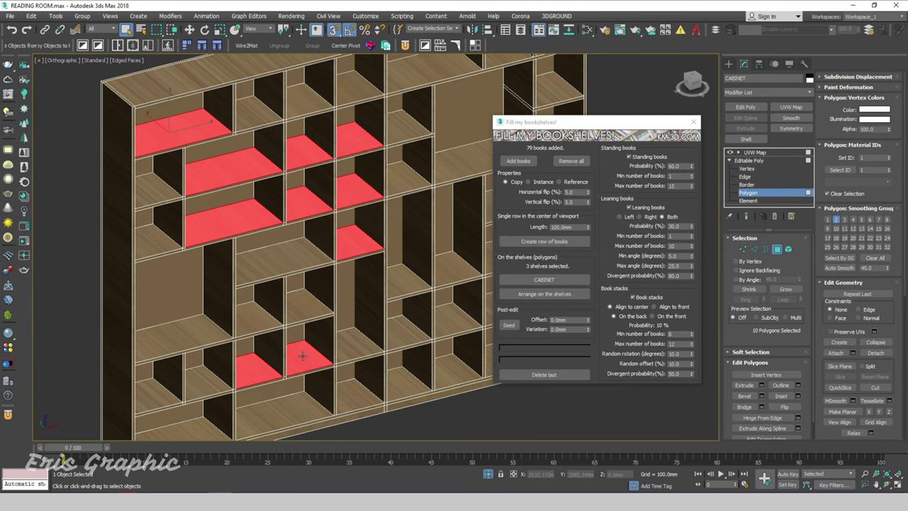
scroll(259, 304, down, 3)
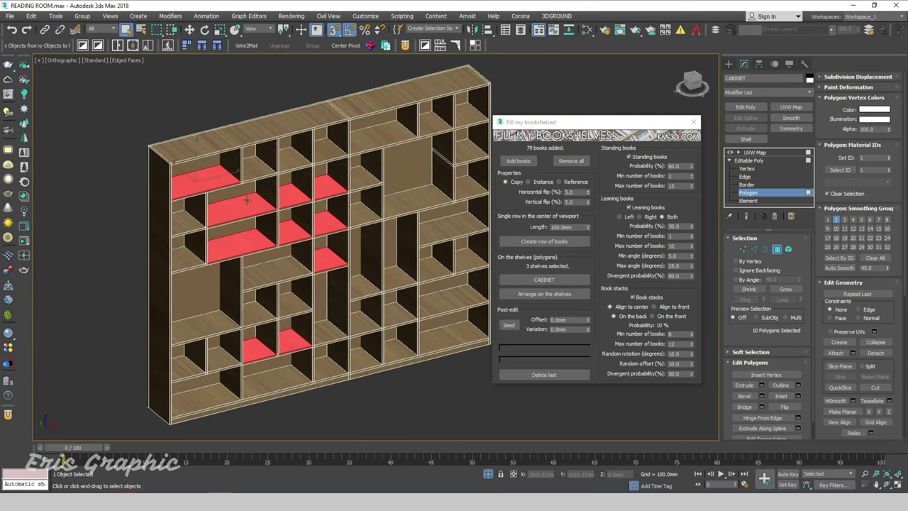
click(526, 298)
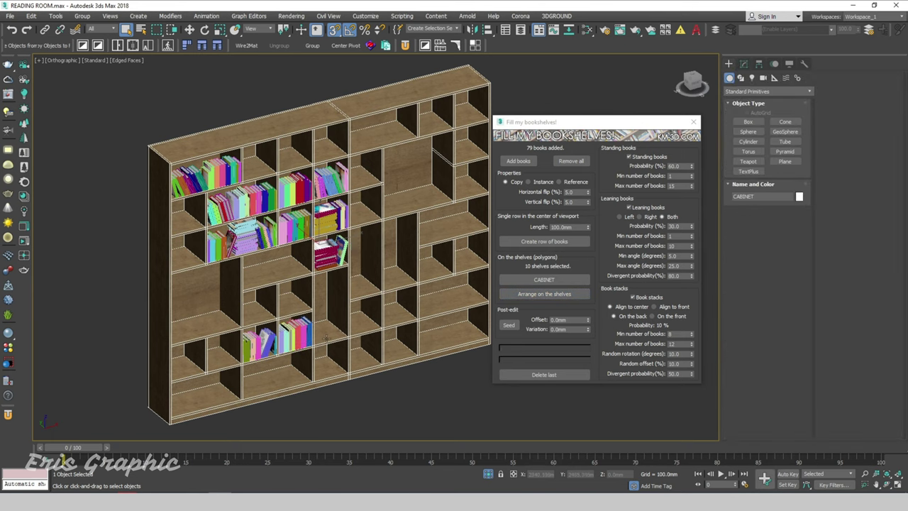
Step: Change the viewport shading, turn on Edged Faces and show the cabinet's modifier settings
key(F3)
key(F3)
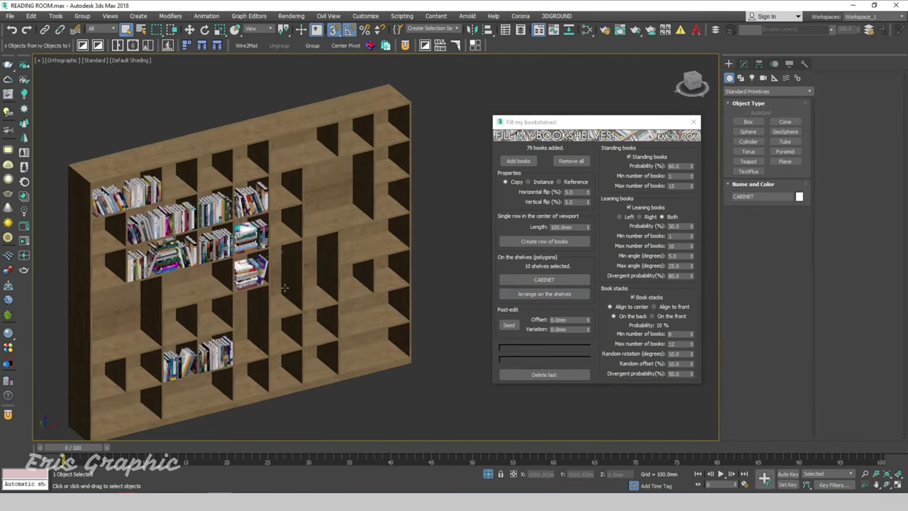
key(F4)
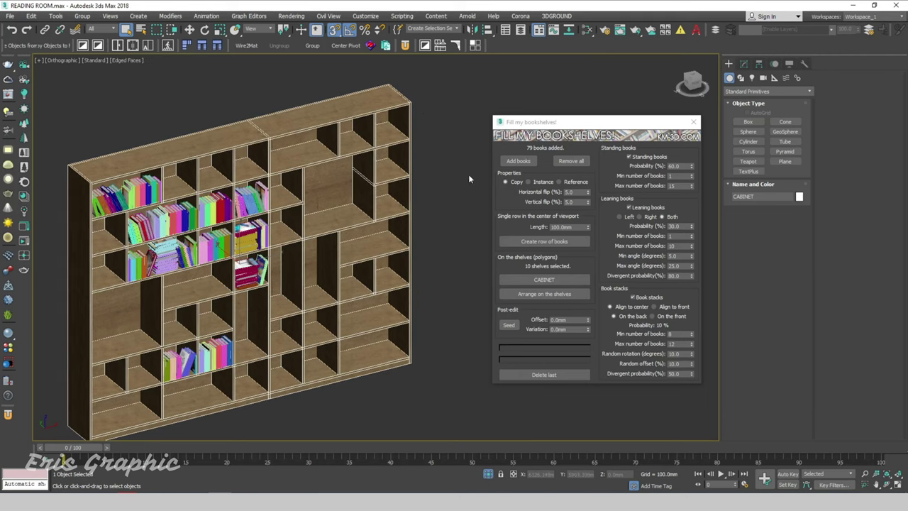
click(743, 64)
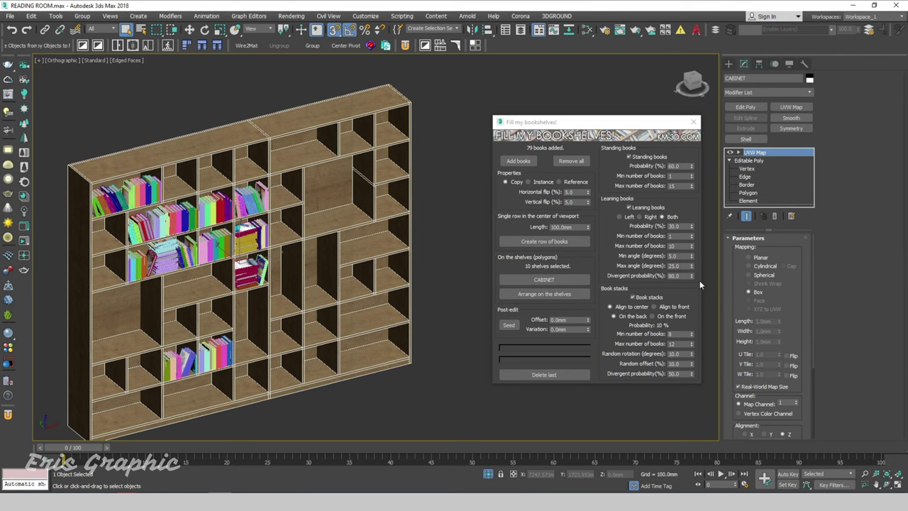
scroll(178, 284, up, 5)
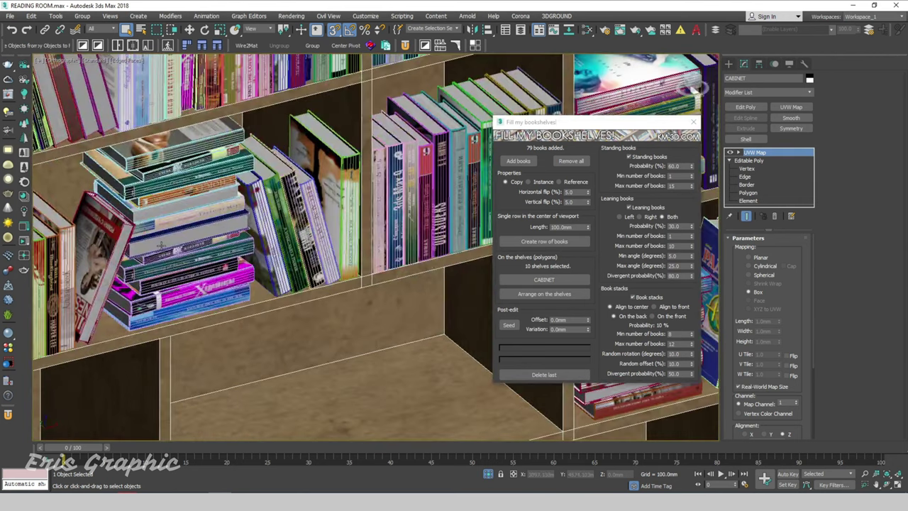
scroll(170, 238, down, 2)
scroll(170, 240, down, 5)
scroll(170, 240, down, 3)
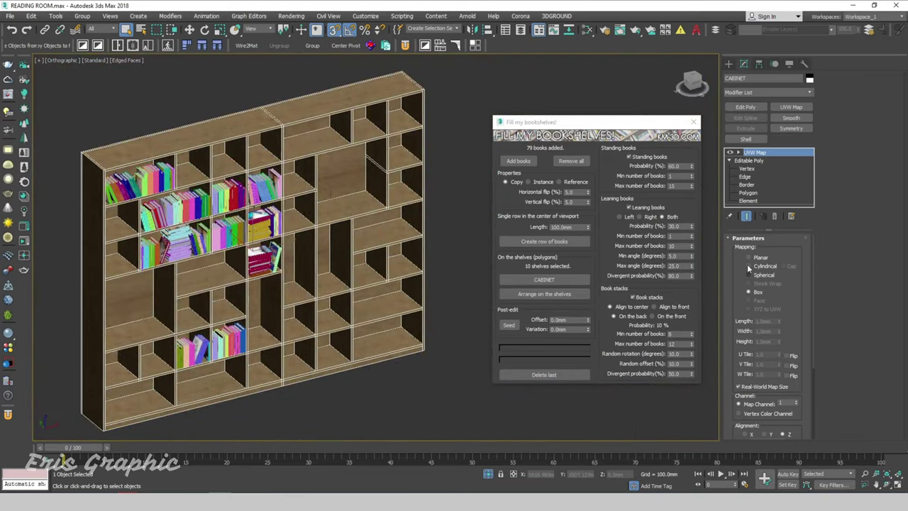
Step: In Polygon mode, select empty right-side shelf faces, dropping the bottom shelves
click(749, 192)
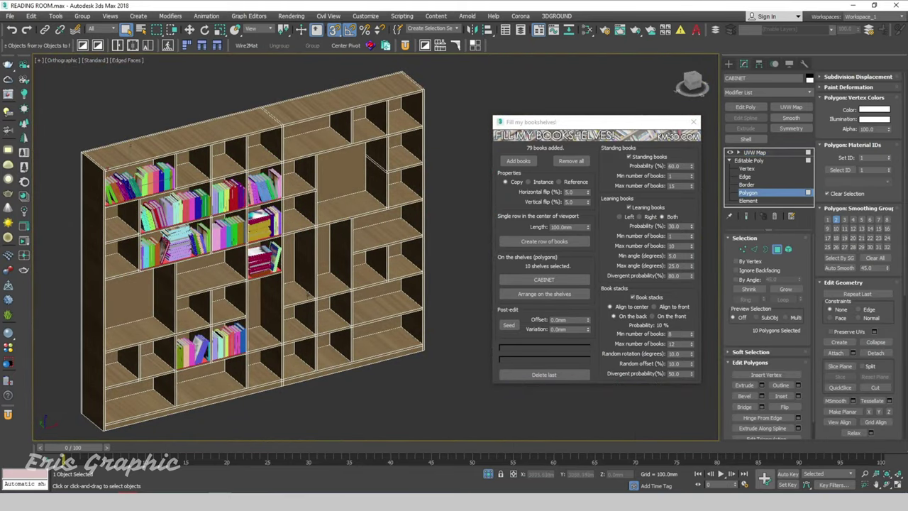
scroll(306, 294, up, 3)
click(299, 293)
scroll(370, 278, up, 2)
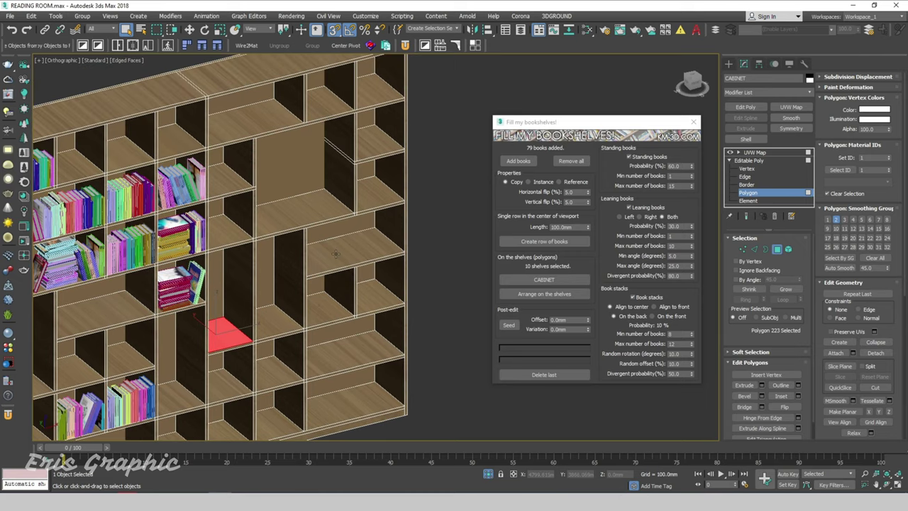
click(335, 265)
ctrl+click(374, 191)
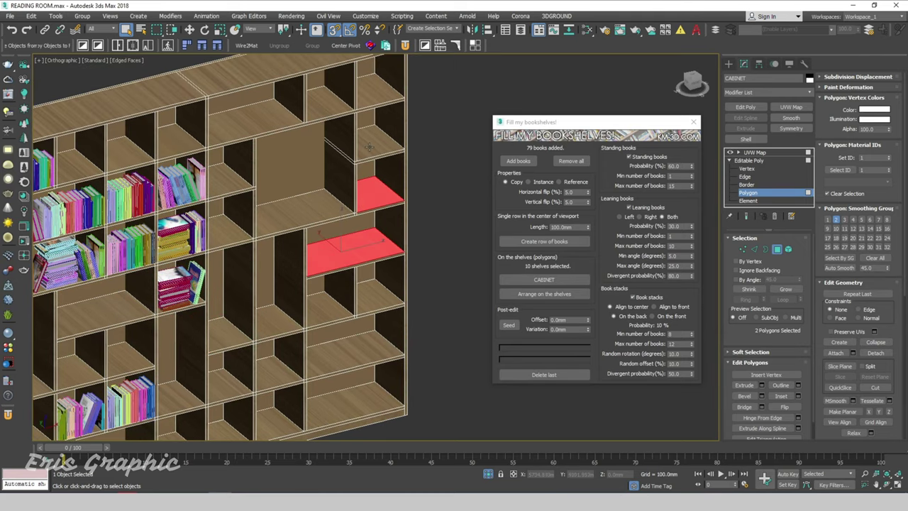
ctrl+click(330, 309)
ctrl+click(373, 296)
middle_drag(383, 323, 378, 289)
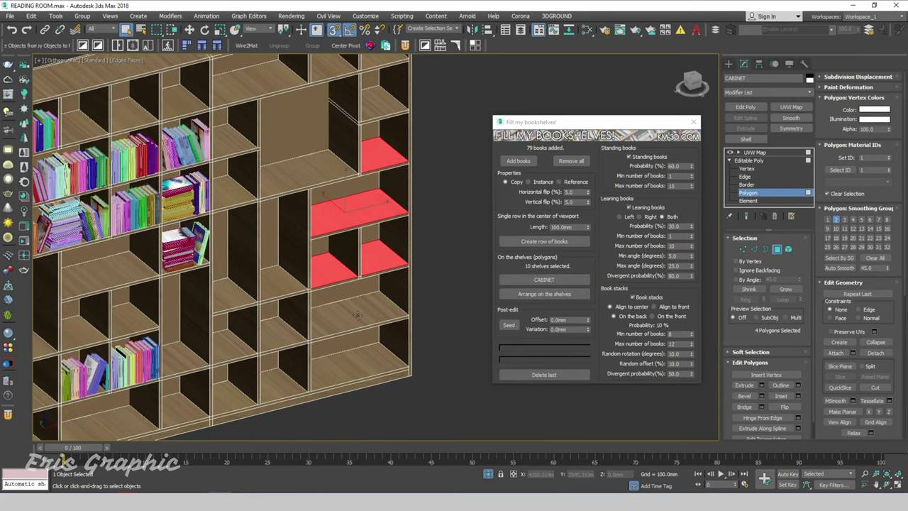
ctrl+click(351, 310)
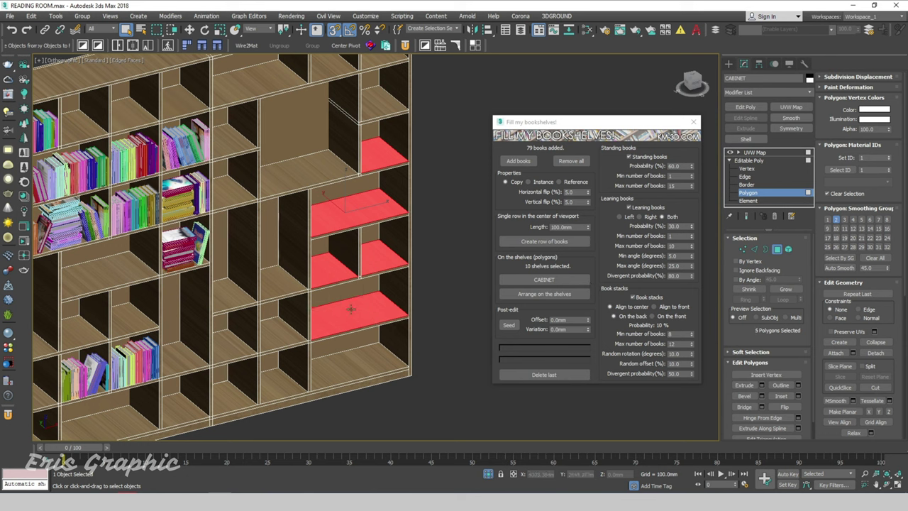
ctrl+click(350, 372)
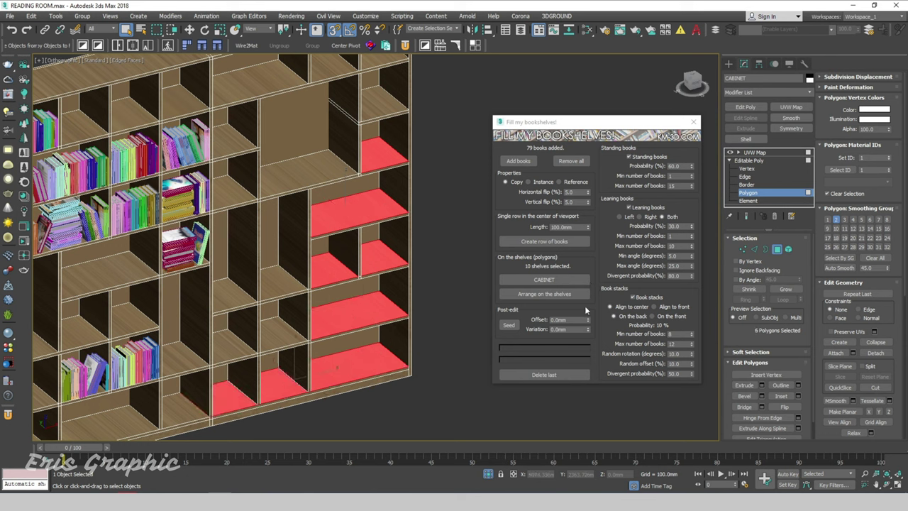
alt+click(384, 375)
Step: Add two more empty shelves to bring the selection to seven polygons
scroll(391, 237, down, 3)
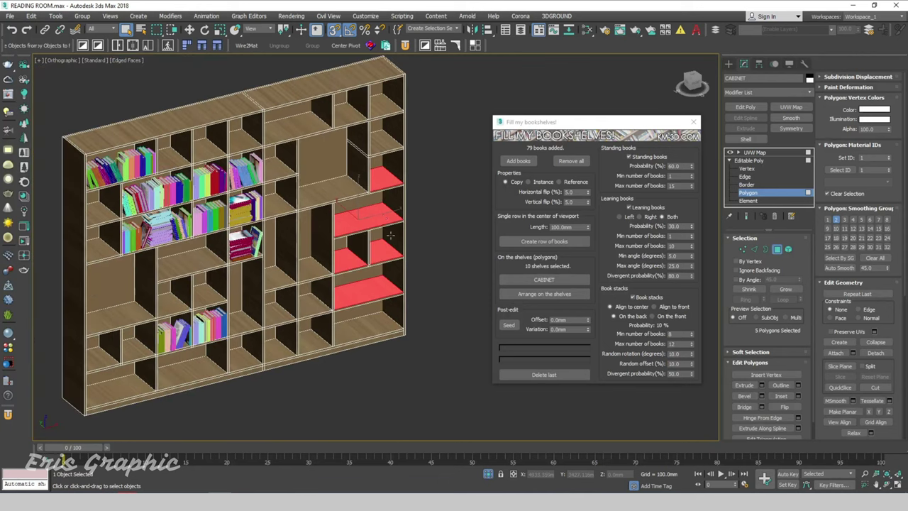
scroll(379, 149, up, 5)
scroll(396, 258, down, 4)
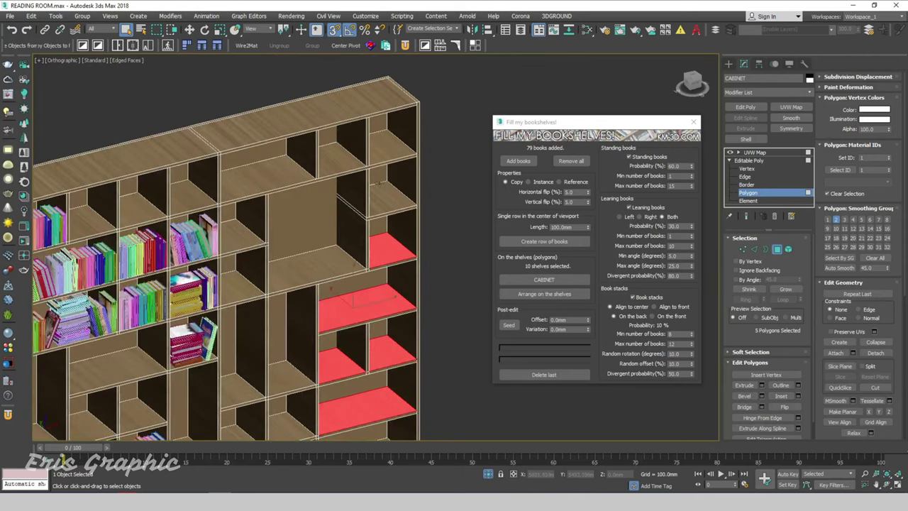
scroll(396, 258, up, 4)
scroll(355, 284, down, 4)
scroll(324, 310, down, 1)
scroll(325, 311, up, 1)
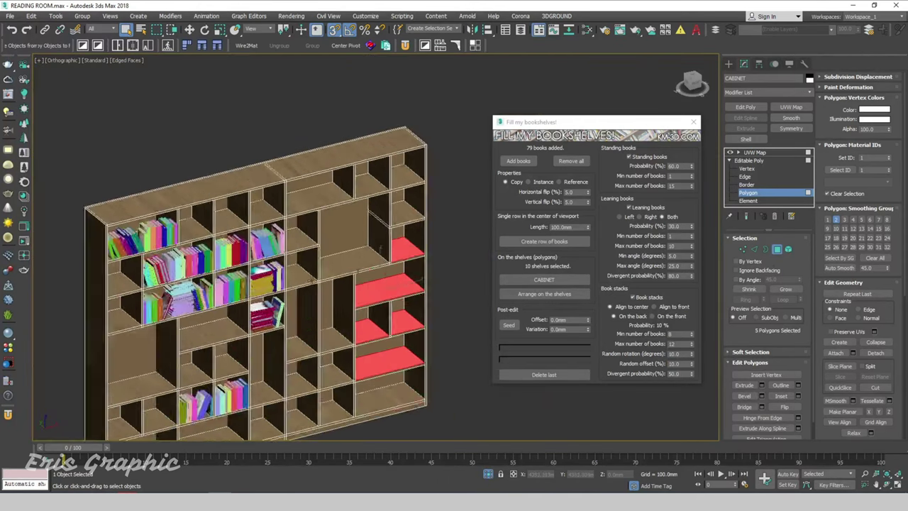
scroll(325, 310, down, 2)
scroll(330, 298, up, 4)
scroll(333, 288, up, 1)
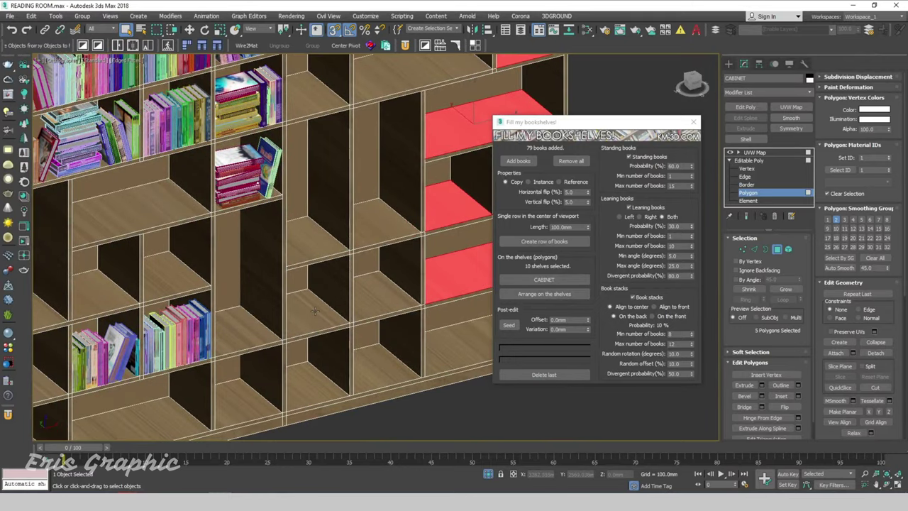
ctrl+click(315, 311)
ctrl+click(384, 300)
scroll(316, 293, down, 2)
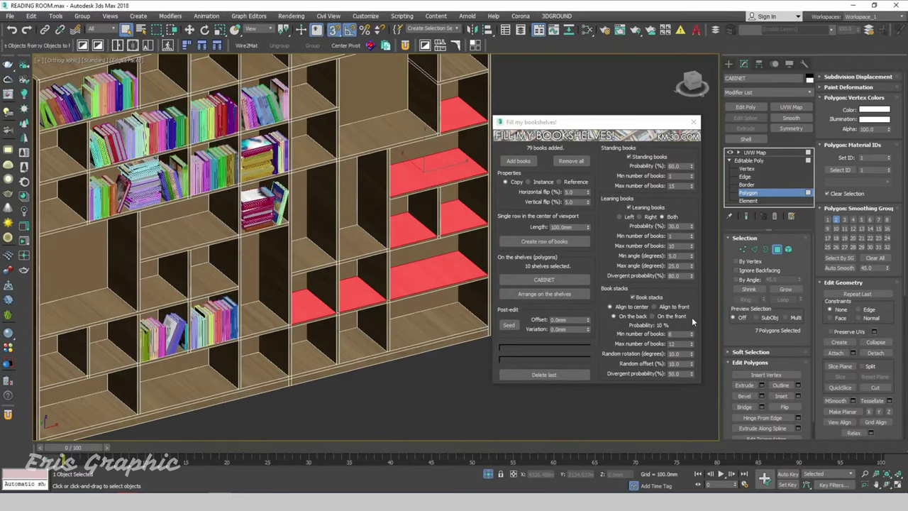
Step: Turn off Standing books and Leaning books and arrange only book stacks on the seven shelves
click(629, 157)
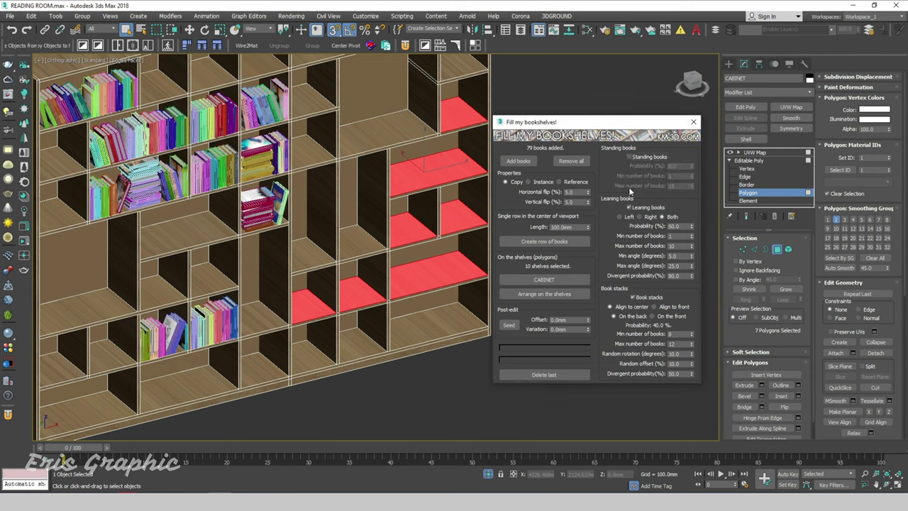
click(629, 207)
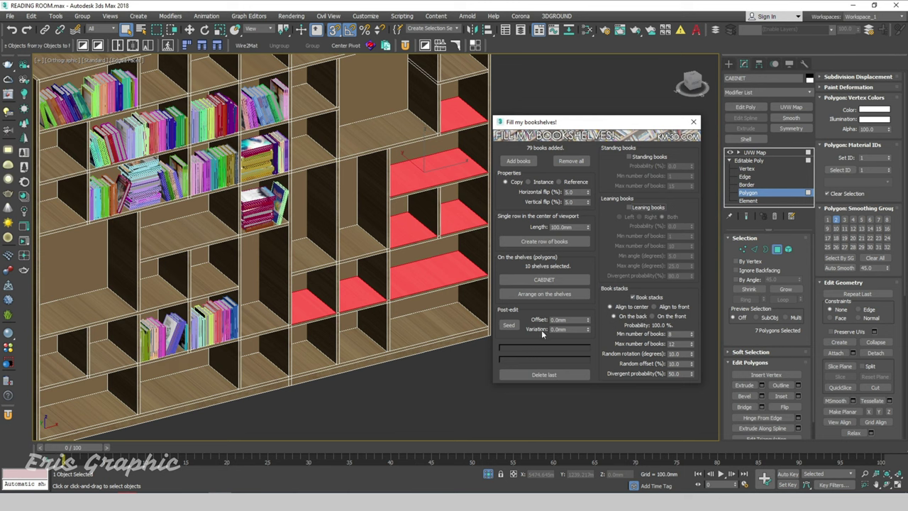
click(528, 297)
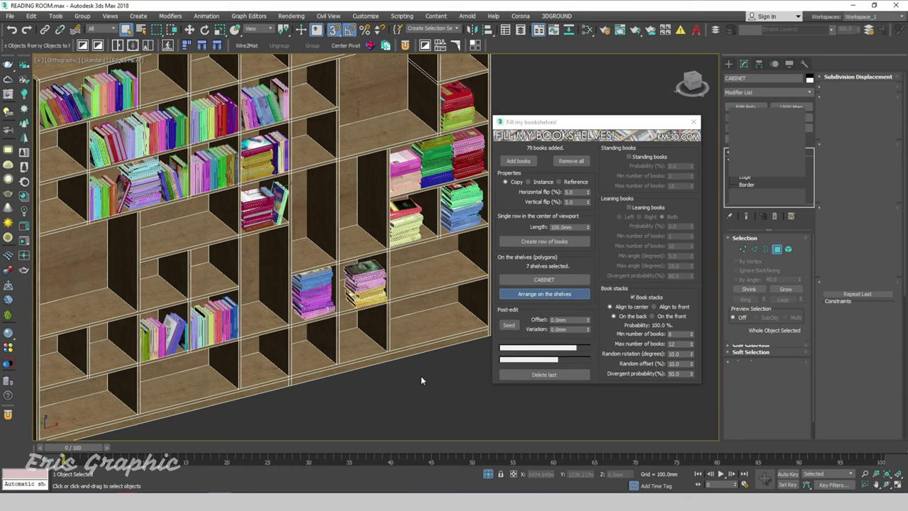
mouse_move(441, 383)
alt+middle_down()
mouse_move(386, 378)
mouse_move(418, 279)
mouse_move(339, 319)
alt+middle_up()
key(F4)
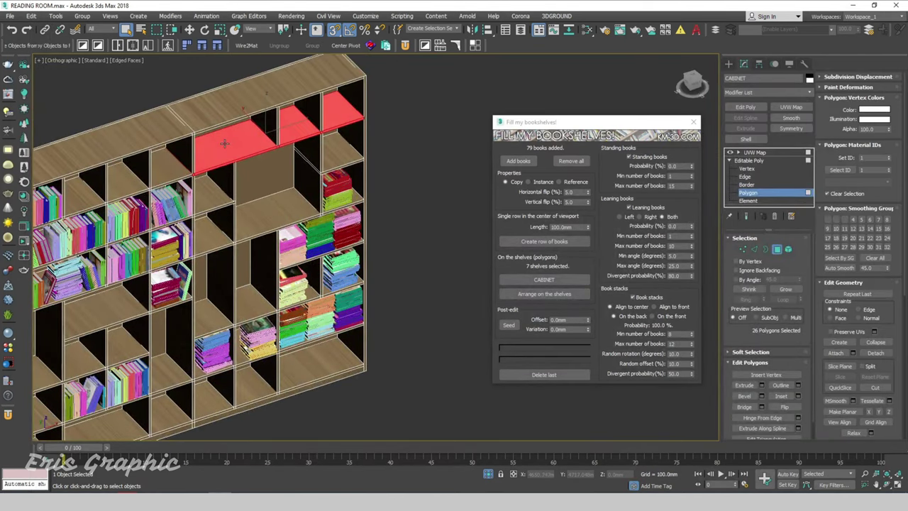
Step: Start a new selection with the three top-row shelves and several upper empty shelves
click(230, 140)
ctrl+click(289, 131)
ctrl+click(327, 117)
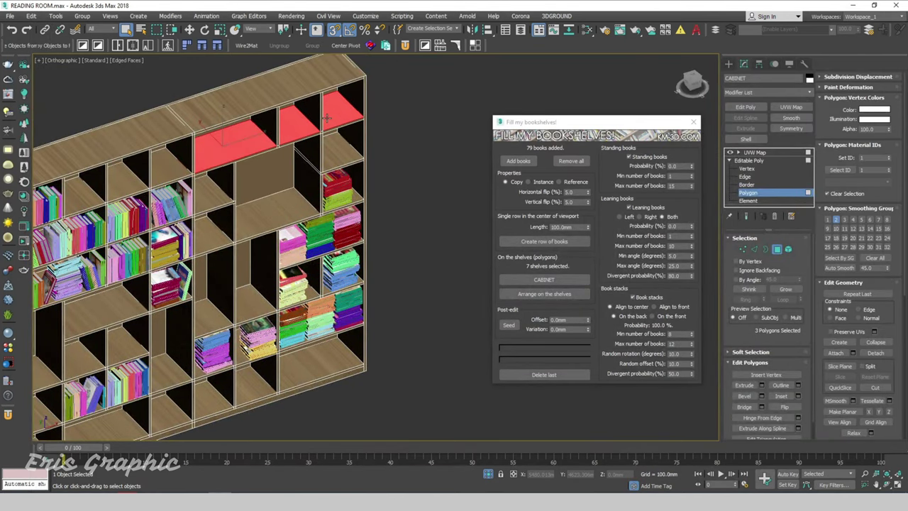
ctrl+click(337, 153)
scroll(234, 174, up, 2)
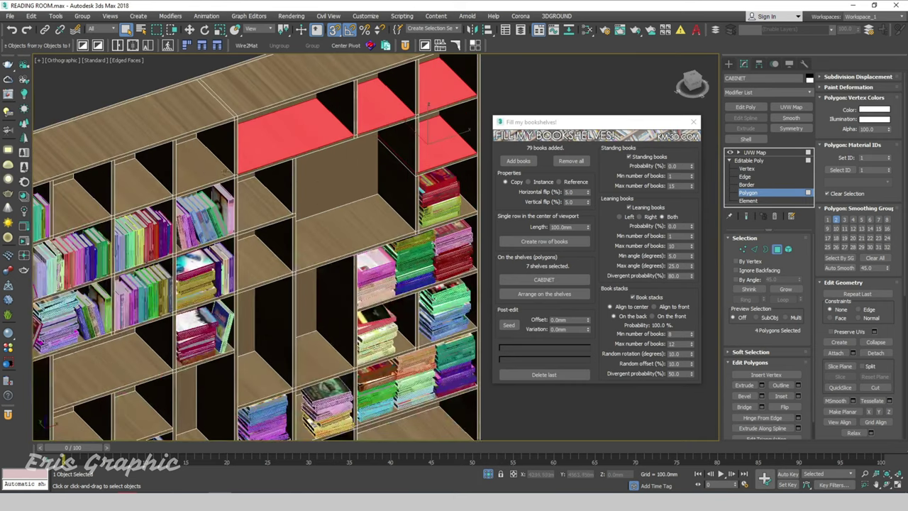
ctrl+click(200, 169)
ctrl+click(145, 188)
middle_drag(146, 188, 250, 173)
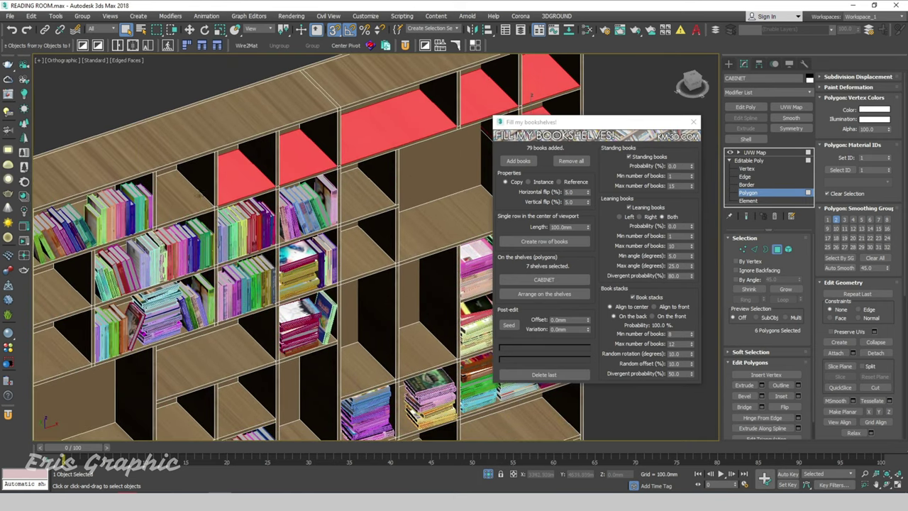
ctrl+click(176, 202)
scroll(177, 201, down, 3)
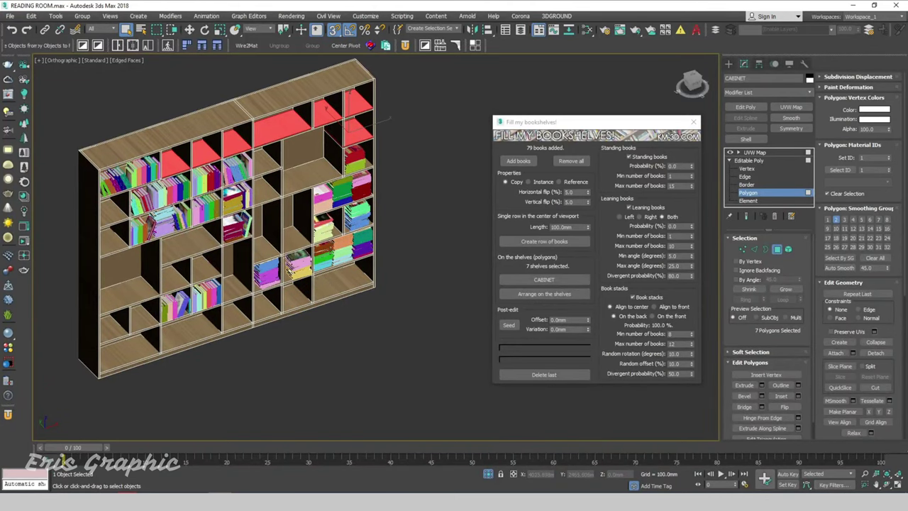
Step: Add the lower empty shelves, leaving out the bottom-right one
ctrl+click(325, 279)
ctrl+click(296, 298)
ctrl+click(266, 307)
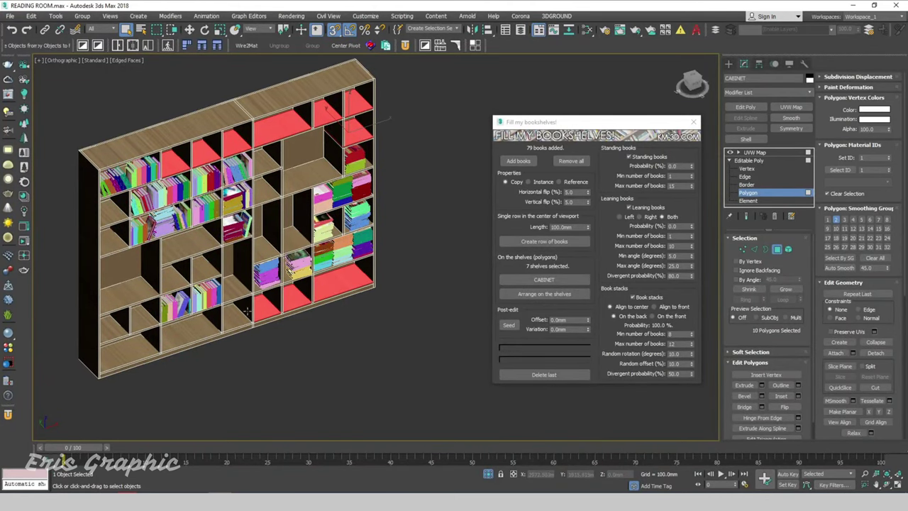
ctrl+click(237, 314)
ctrl+click(195, 325)
ctrl+click(116, 367)
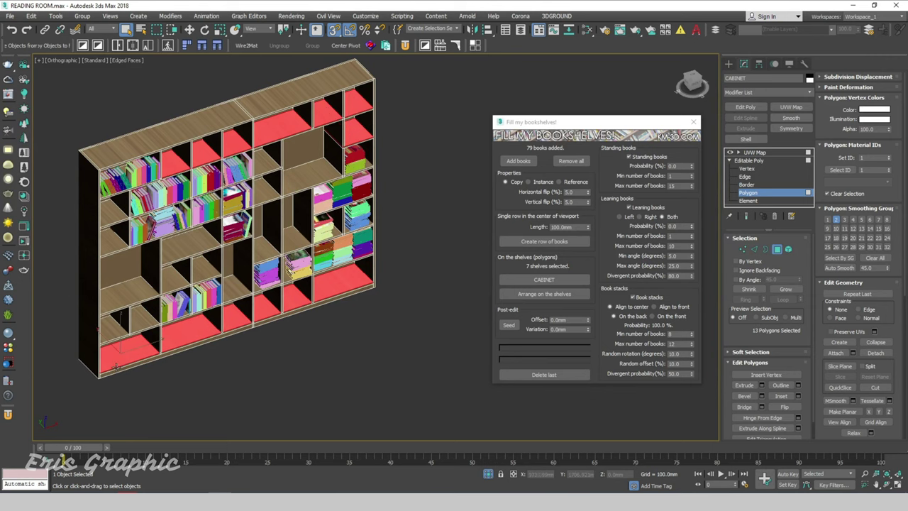
alt+click(339, 283)
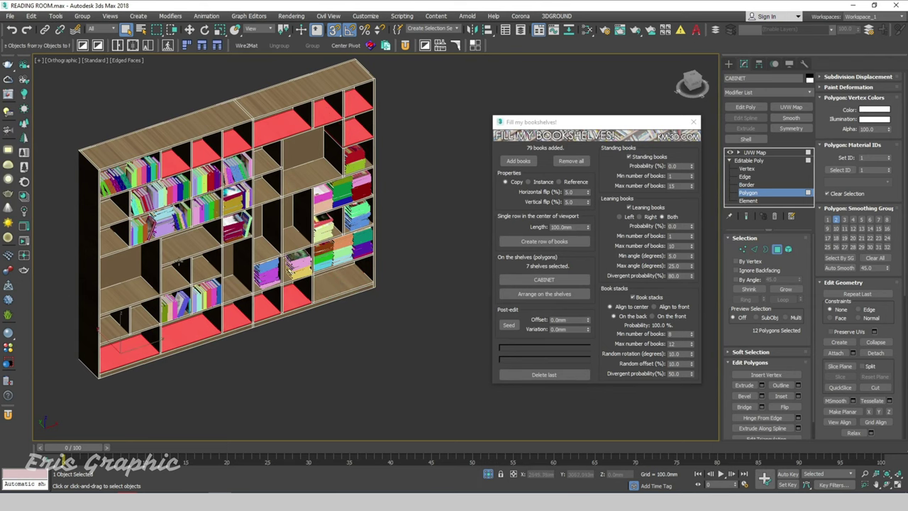
Step: Add two left-column shelves and one more middle shelf, undoing a wrong pick, for 15 total
scroll(108, 242, up, 4)
ctrl+click(83, 227)
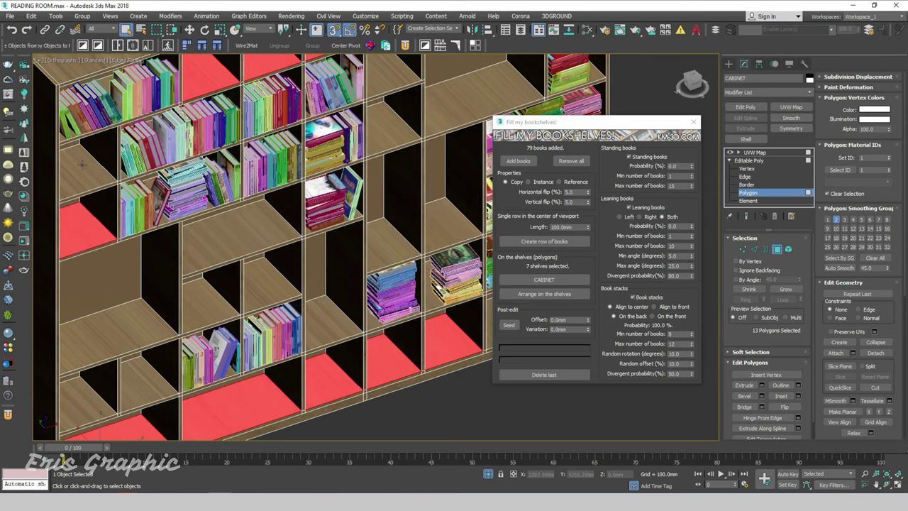
ctrl+click(81, 166)
scroll(149, 242, down, 3)
ctrl+click(200, 288)
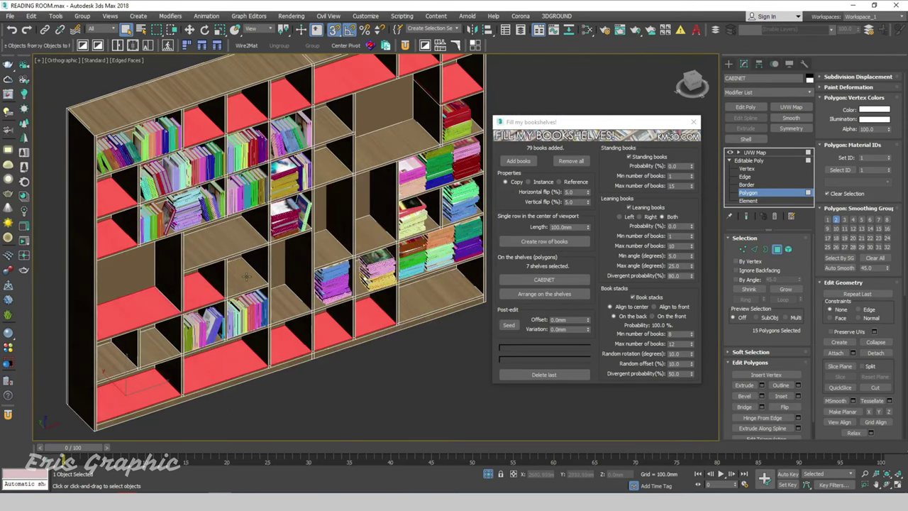
key(ctrl+z)
ctrl+click(219, 252)
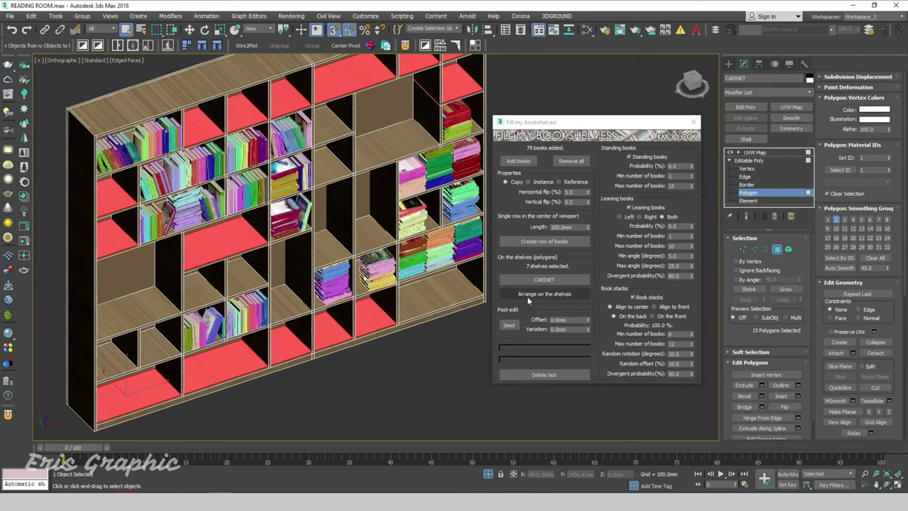
scroll(411, 362, down, 2)
scroll(440, 341, down, 2)
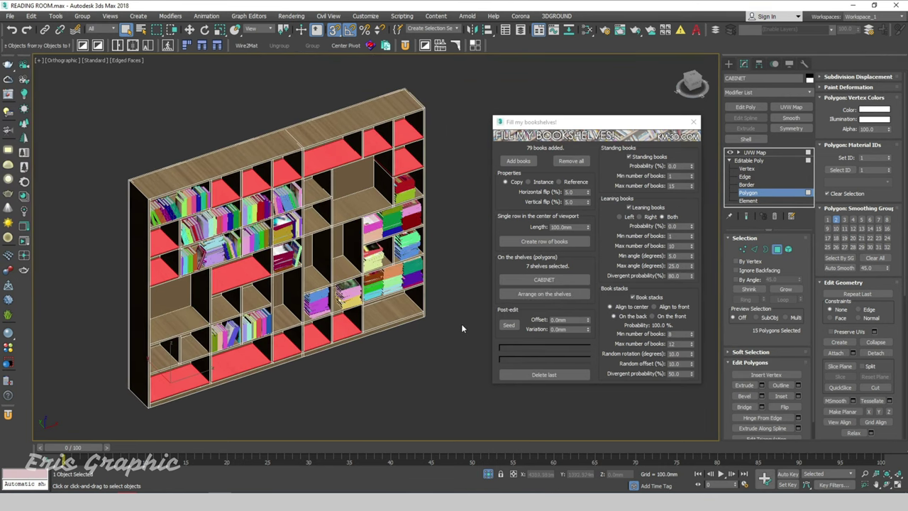
Step: Arrange books on the fifteen selected shelves, deselect the cabinet and orbit to inspect them
click(555, 294)
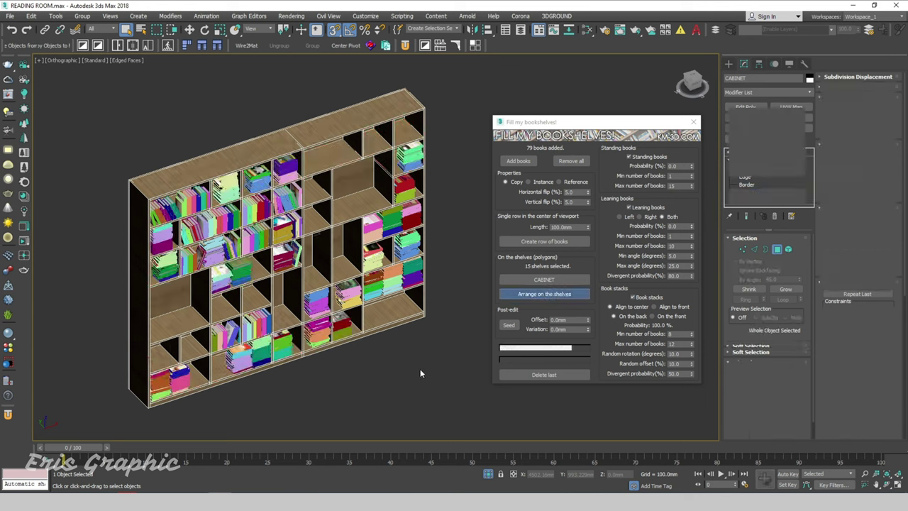
click(410, 371)
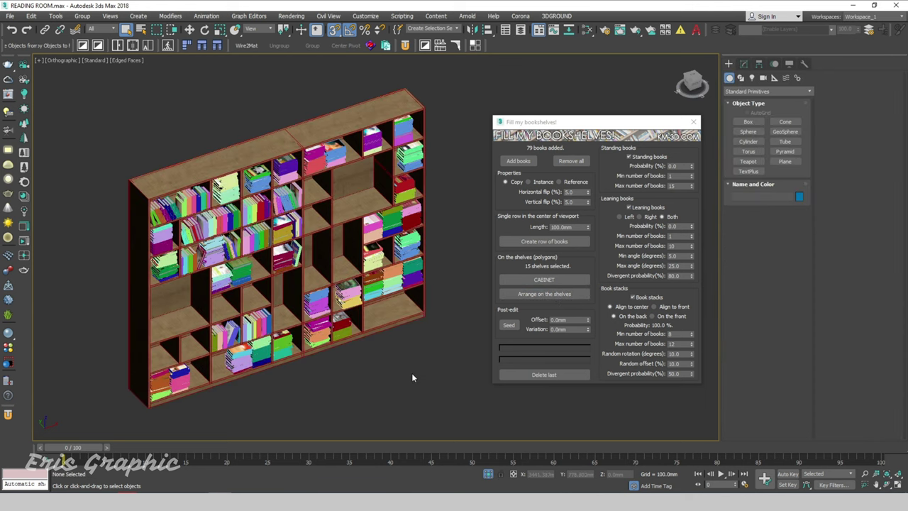
key(F4)
mouse_move(388, 366)
alt+middle_down()
mouse_move(401, 355)
mouse_move(440, 234)
mouse_move(457, 259)
mouse_move(448, 232)
mouse_move(437, 232)
alt+middle_up()
key(F4)
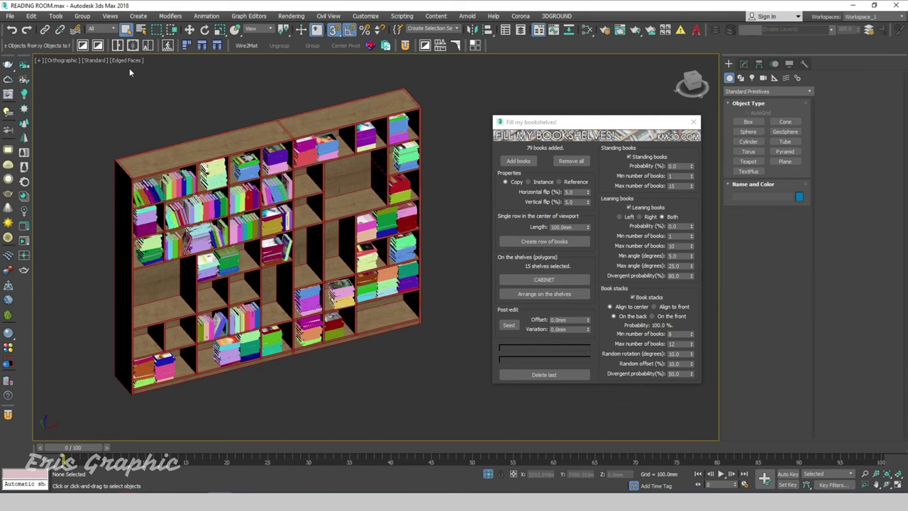
Step: Switch the viewport shading to Clay and frame the finished bookcase
click(118, 60)
click(118, 60)
click(118, 59)
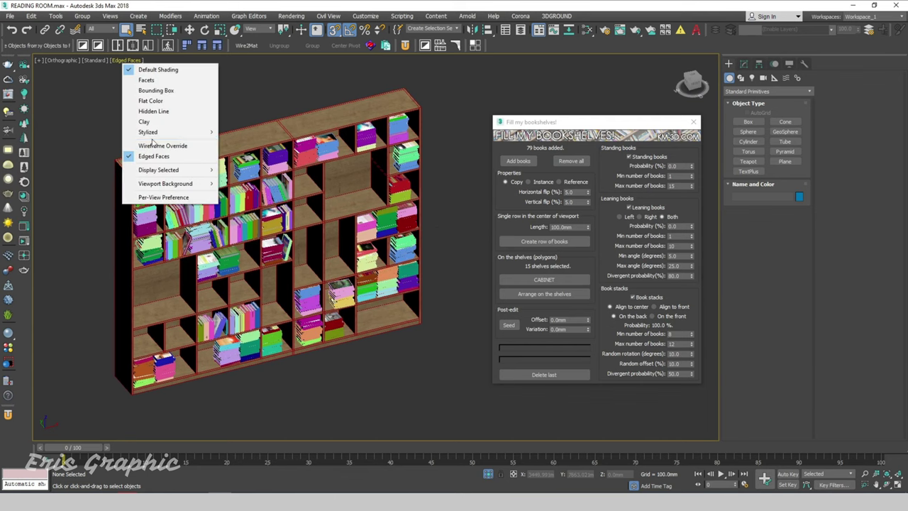
click(139, 122)
scroll(241, 183, up, 3)
scroll(299, 186, down, 2)
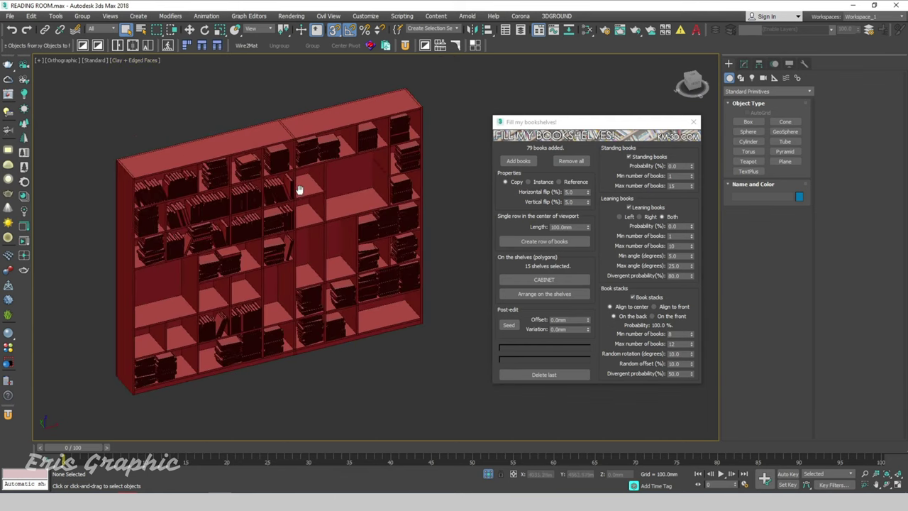
scroll(296, 190, down, 1)
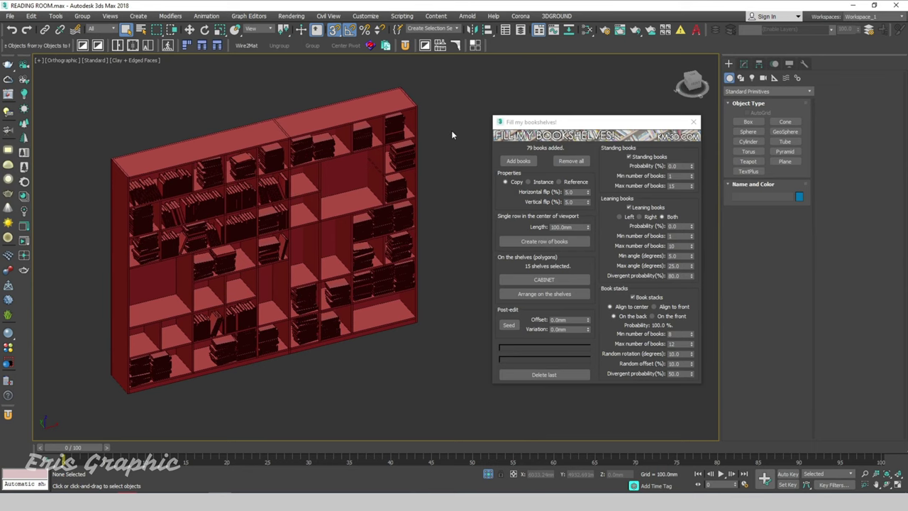
middle_drag(451, 130, 465, 135)
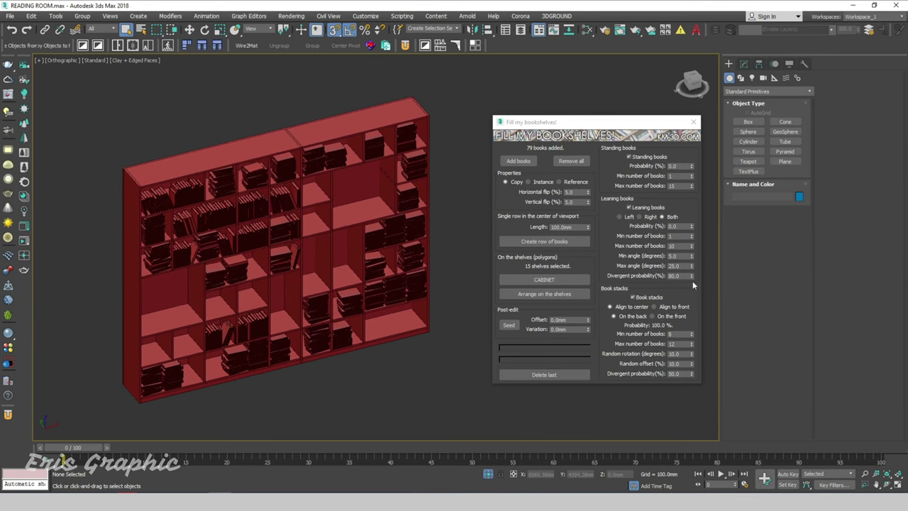